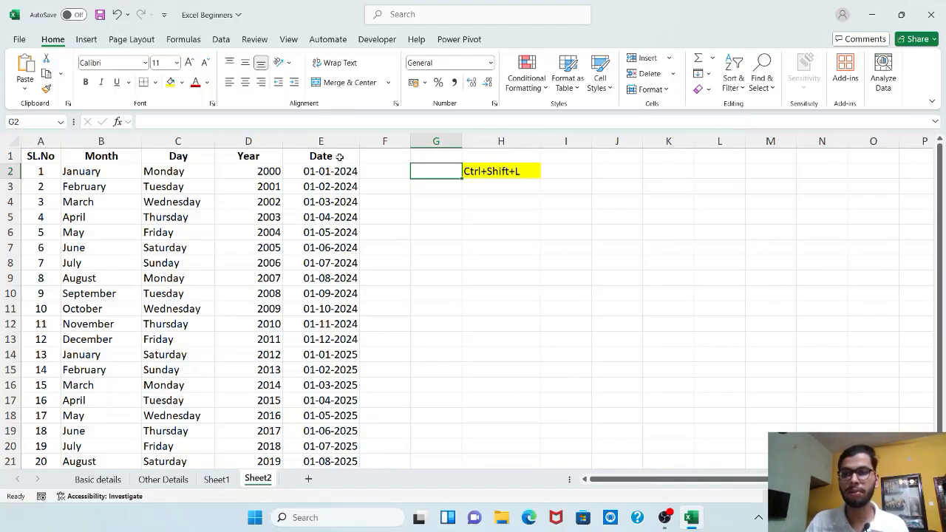
Turn on filters for the header row of the data table, starting from the Date header cell.
{"action": "left_click", "coordinate": [479, 171]}
{"action": "left_click", "coordinate": [433, 173]}
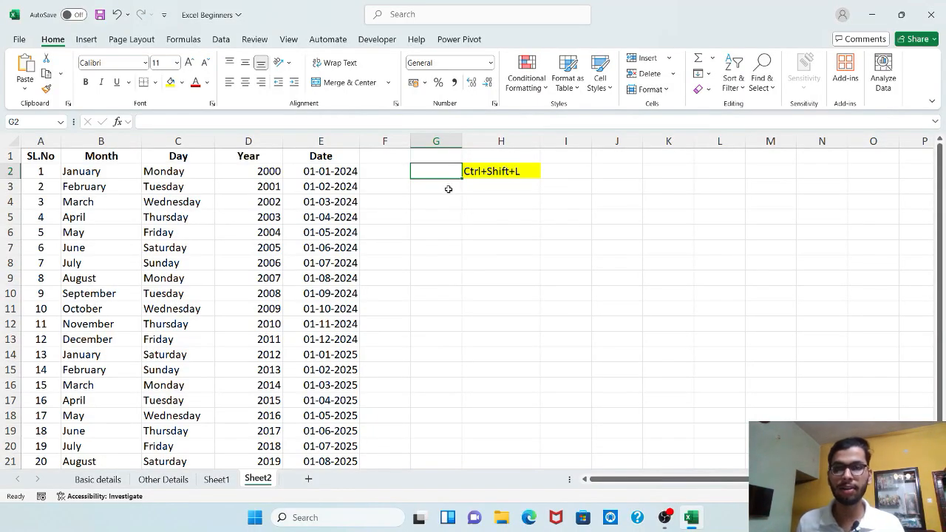
{"action": "left_click", "coordinate": [358, 156]}
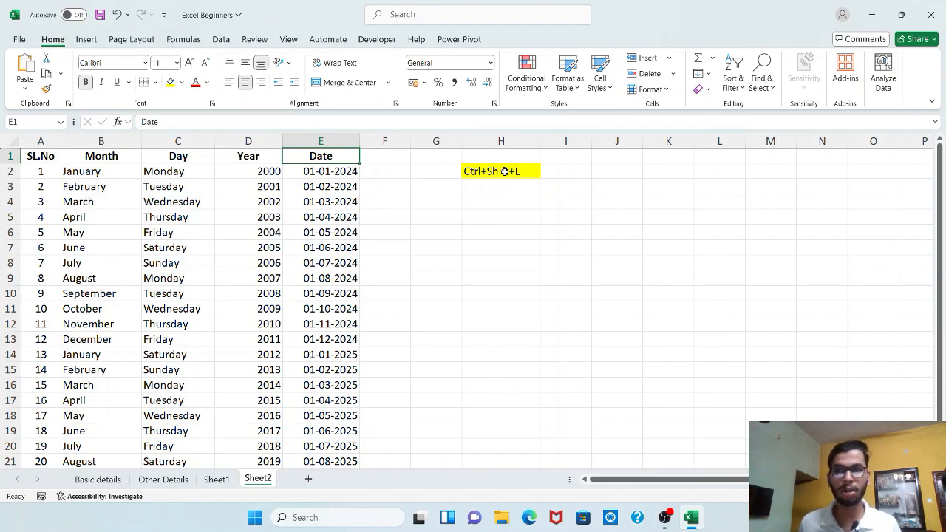
{"action": "key", "text": "ctrl+shift+l"}
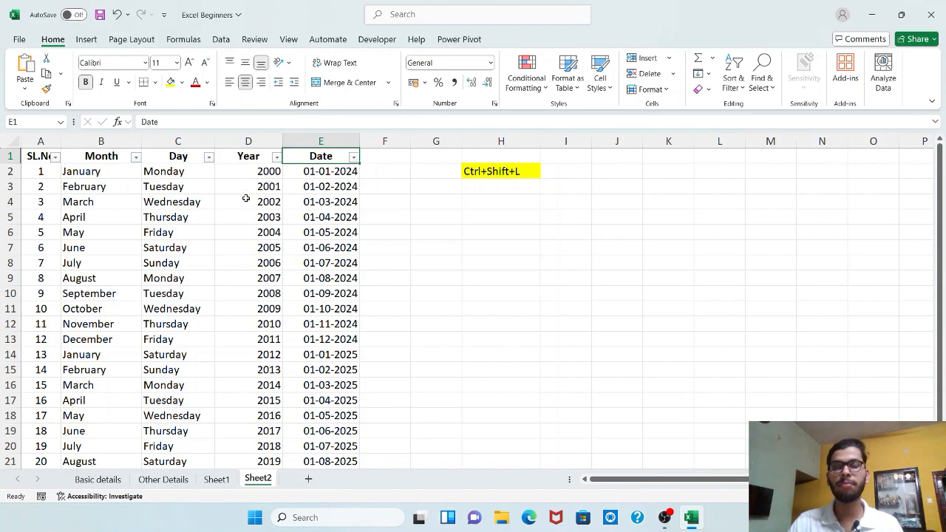
Enter the label "Number Filter" in cell H6.
{"action": "left_click", "coordinate": [509, 232]}
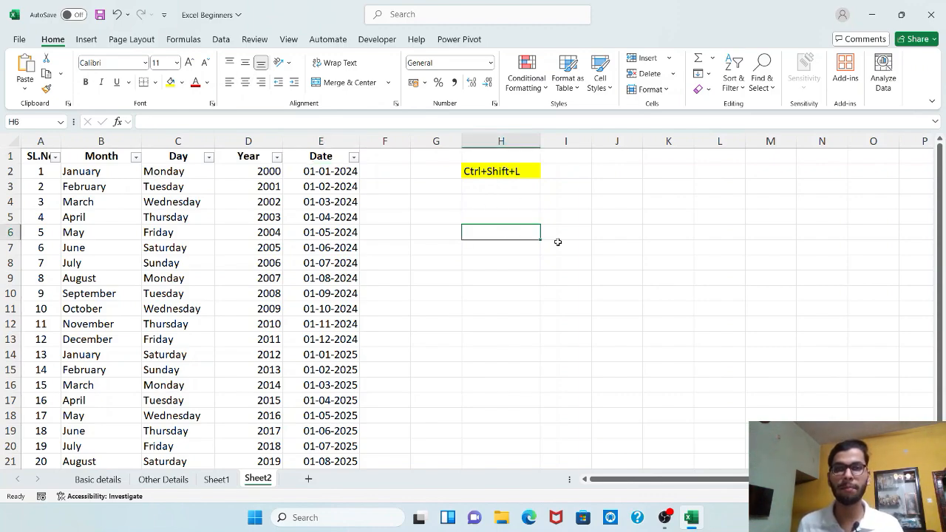
{"action": "type", "text": "Number"}
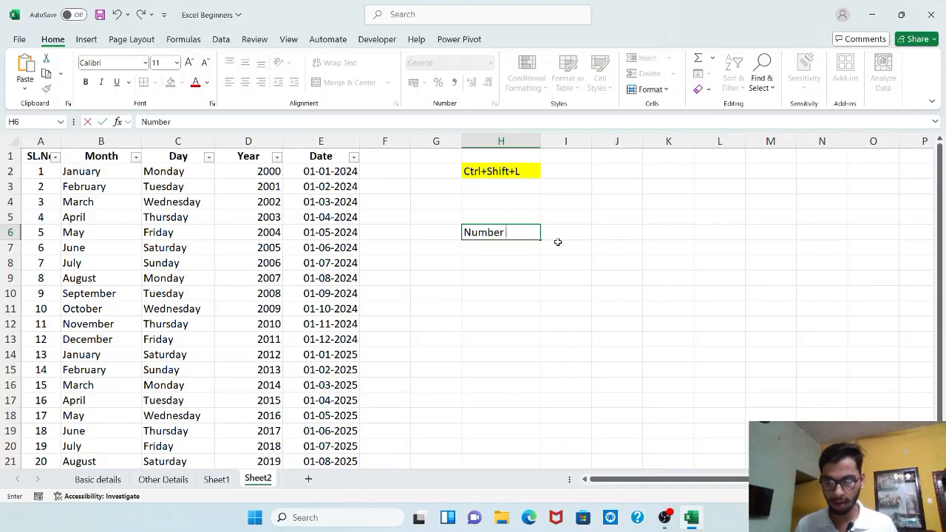
{"action": "type", "text": " Filter"}
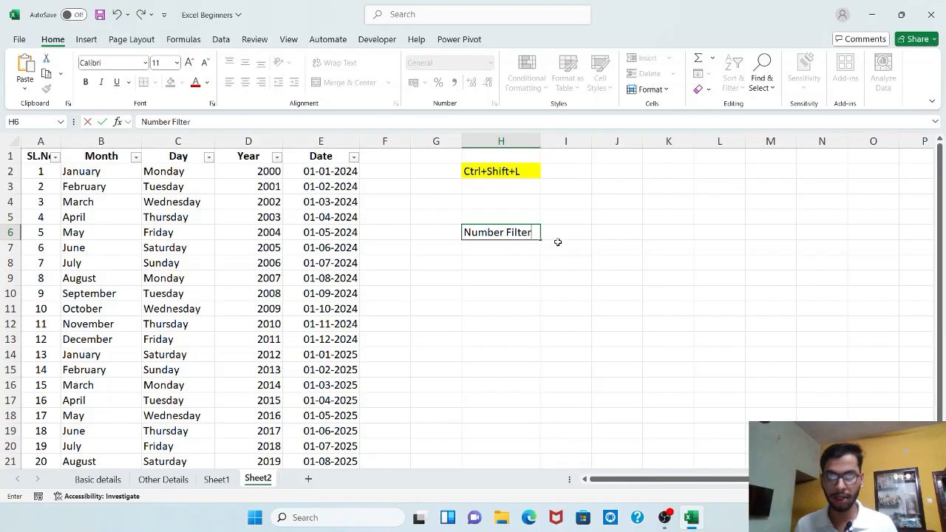
{"action": "key", "text": "Return"}
Enter the label "Text Based Filter" in cell H7 and widen column H to fit it.
{"action": "type", "text": "Text Badse"}
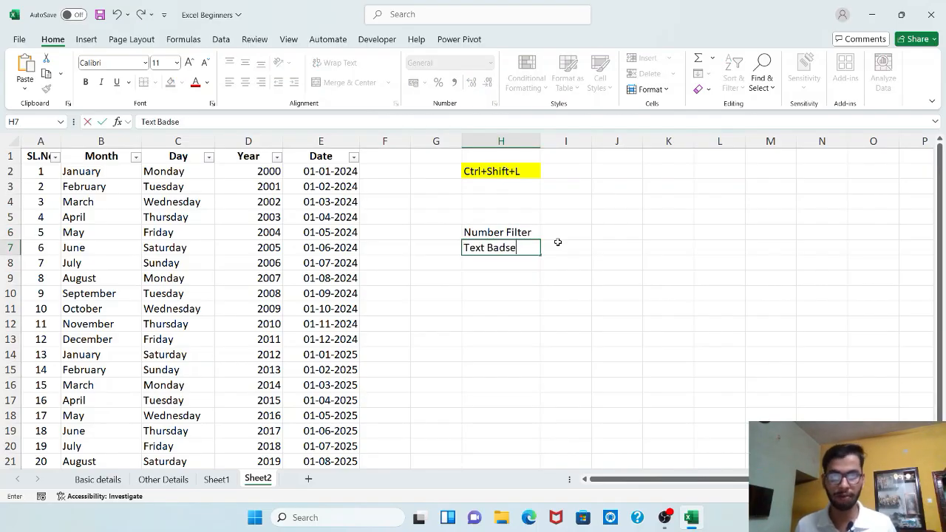
{"action": "key", "text": "BackSpace"}
{"action": "key", "text": "BackSpace"}
{"action": "key", "text": "BackSpace"}
{"action": "type", "text": "sed "}
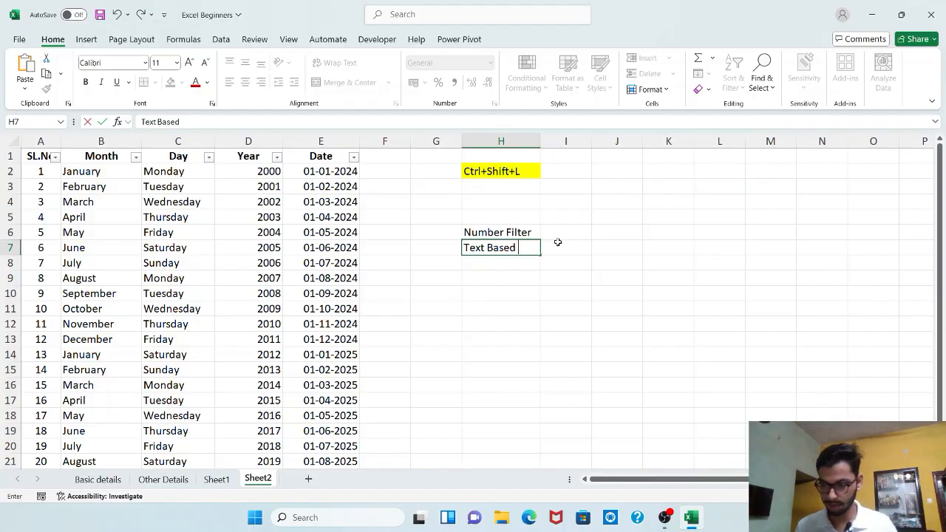
{"action": "type", "text": "Fileter"}
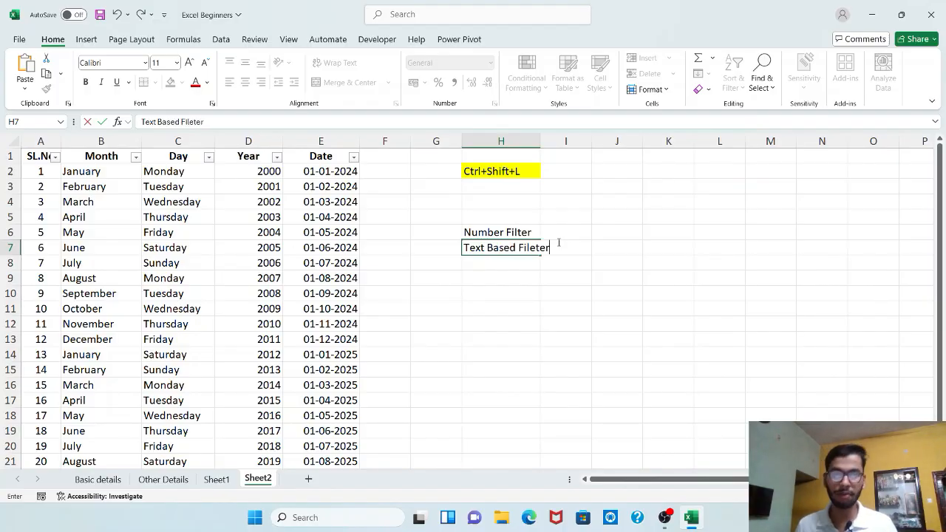
{"action": "key", "text": "BackSpace"}
{"action": "key", "text": "BackSpace"}
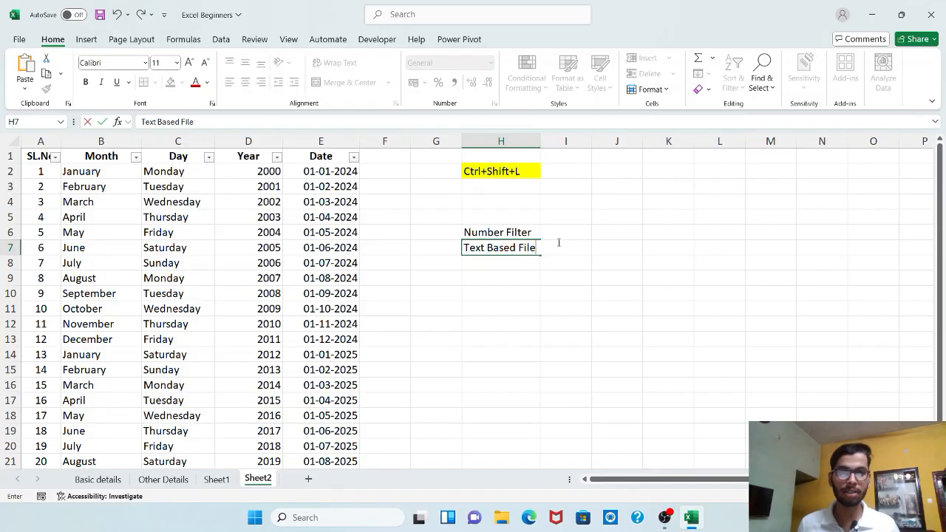
{"action": "key", "text": "BackSpace"}
{"action": "type", "text": "ter"}
{"action": "key", "text": "Return"}
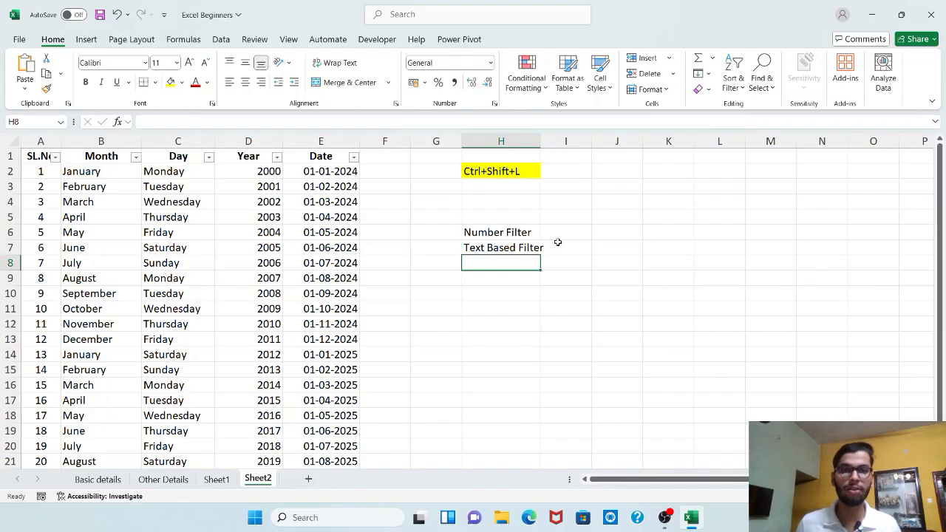
{"action": "left_click_drag", "start_coordinate": [540, 147], "coordinate": [560, 184]}
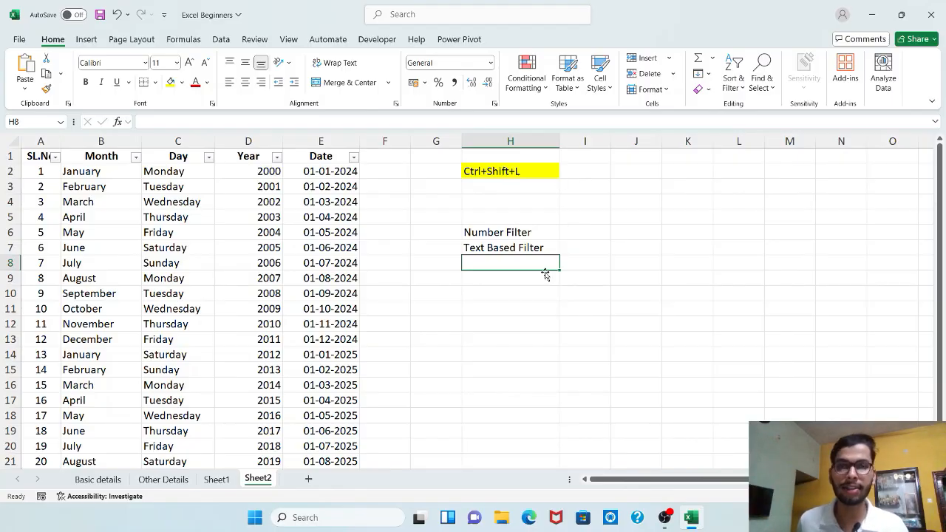
Toggle the header filters off and on again, and filter the SL.No column to values equal to 15.
{"action": "key", "text": "ctrl+shift+l"}
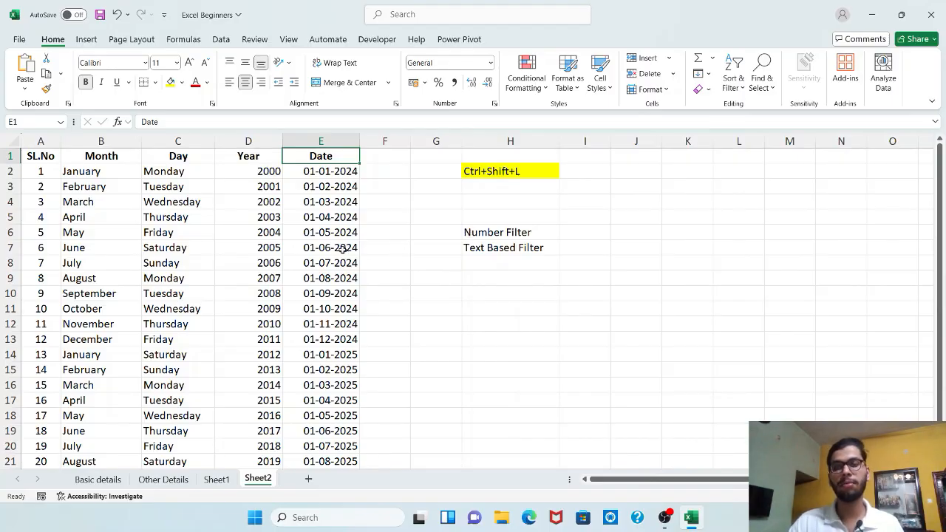
{"action": "key", "text": "ctrl+shift+l"}
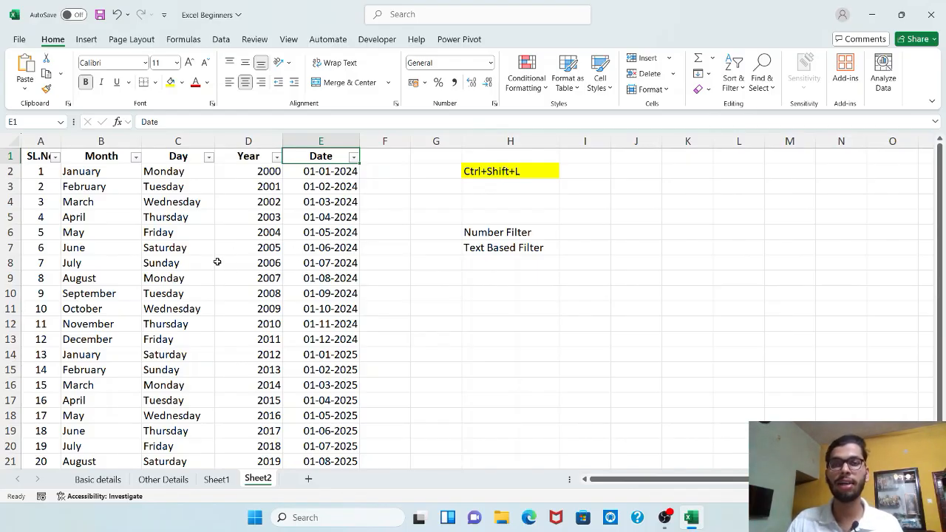
{"action": "left_click", "coordinate": [53, 160]}
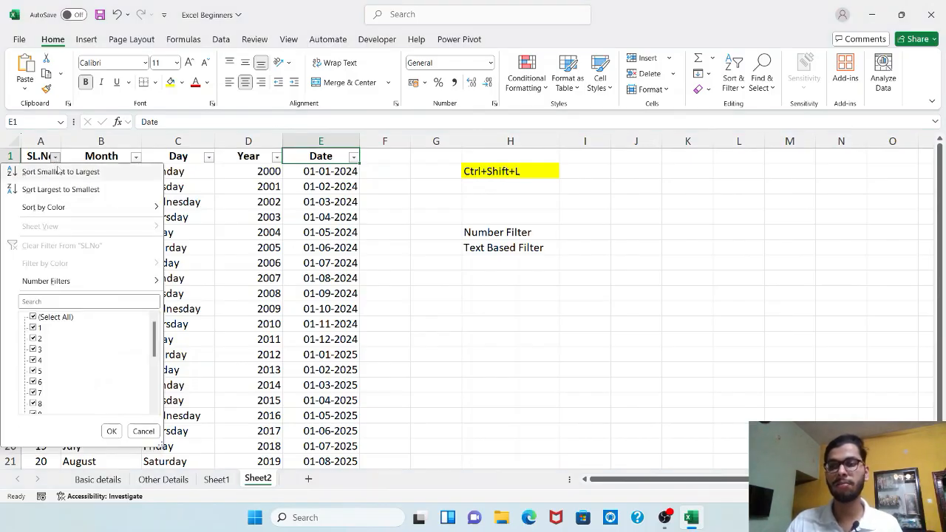
{"action": "mouse_move", "coordinate": [103, 206]}
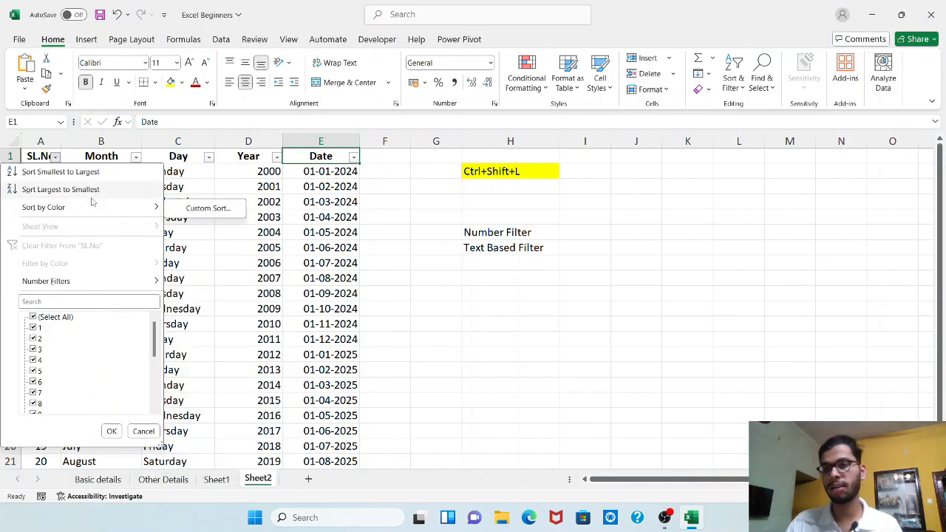
{"action": "mouse_move", "coordinate": [95, 281]}
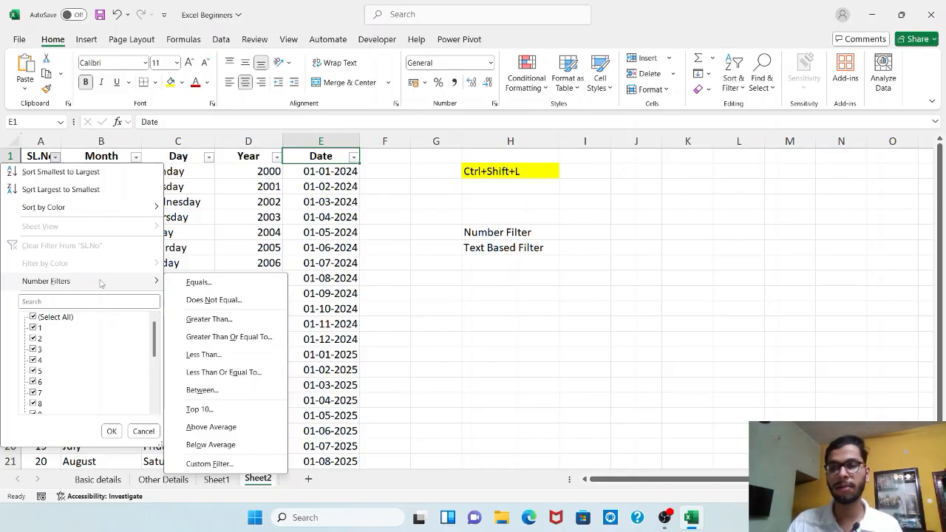
{"action": "left_click", "coordinate": [184, 283]}
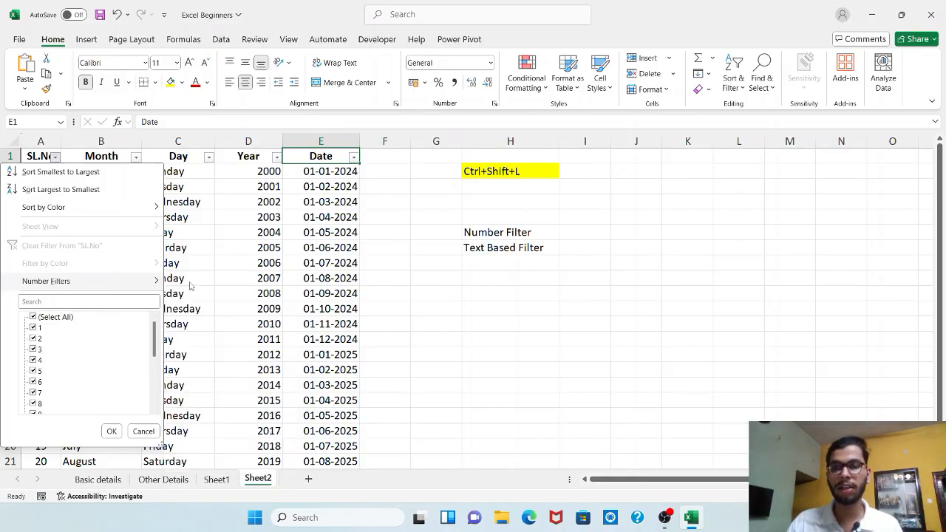
{"action": "left_click_drag", "start_coordinate": [356, 159], "coordinate": [409, 146]}
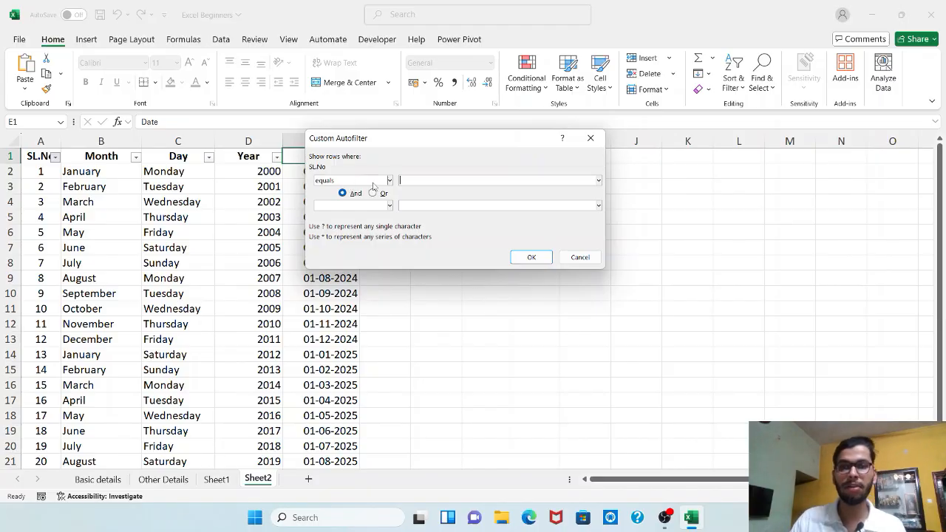
{"action": "type", "text": "15"}
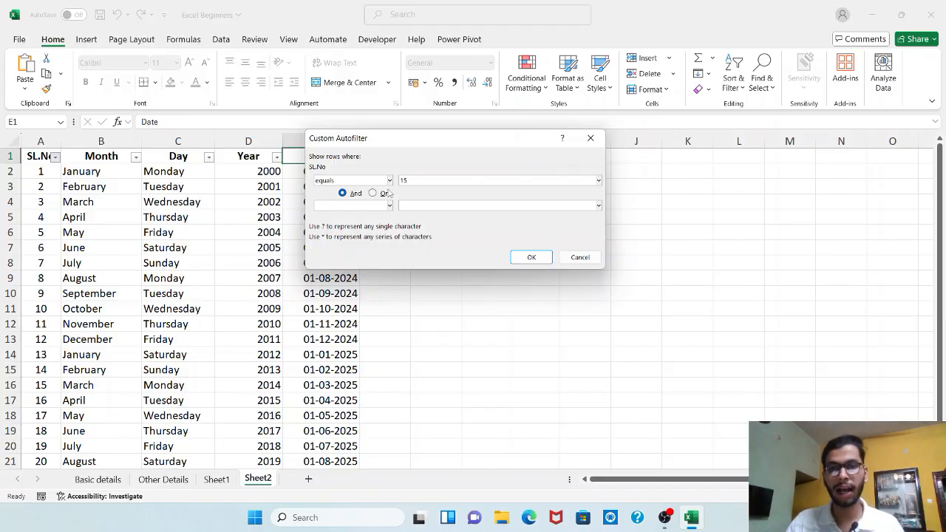
{"action": "left_click", "coordinate": [530, 256]}
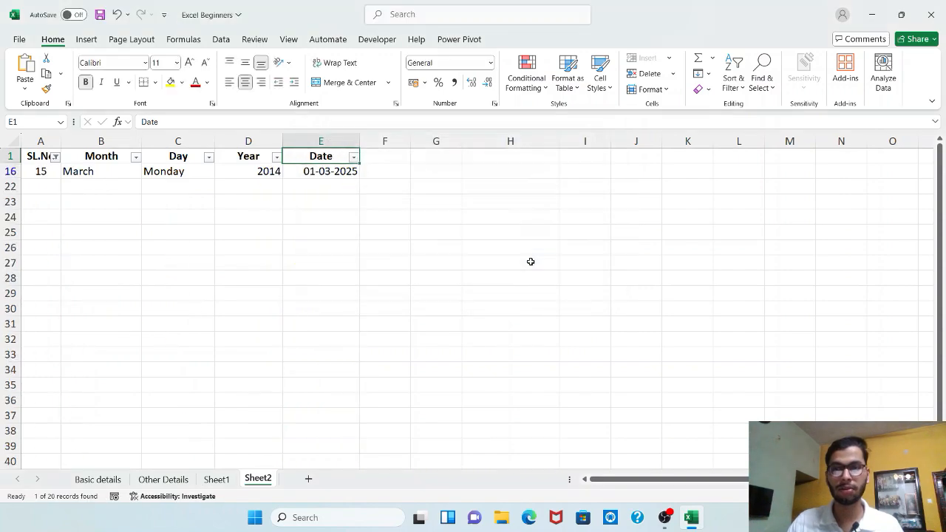
Check the filtered record from SL.No to Date, and clear the filter from the SL.No column.
{"action": "mouse_move", "coordinate": [46, 175]}
{"action": "left_mouse_down"}
{"action": "mouse_move", "coordinate": [97, 171]}
{"action": "mouse_move", "coordinate": [69, 187]}
{"action": "mouse_move", "coordinate": [51, 183]}
{"action": "left_mouse_up"}
{"action": "left_click", "coordinate": [51, 183]}
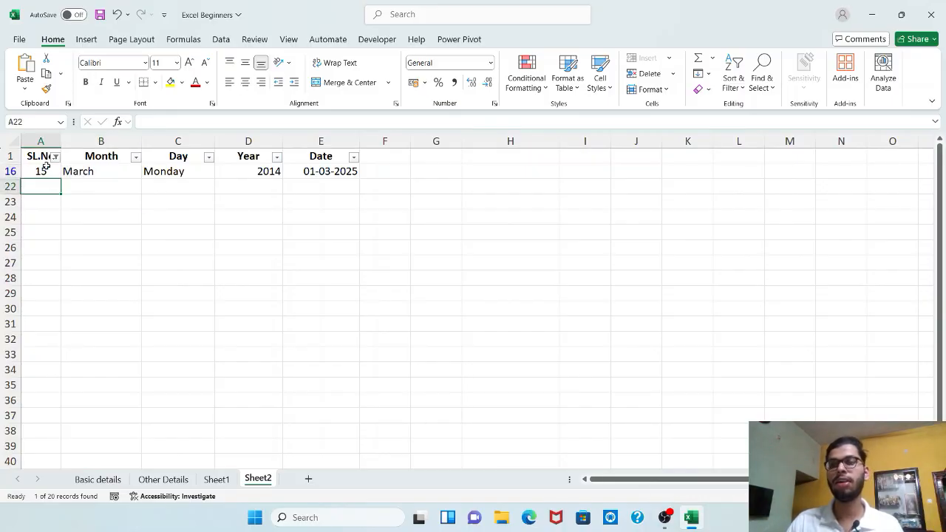
{"action": "left_click", "coordinate": [48, 174]}
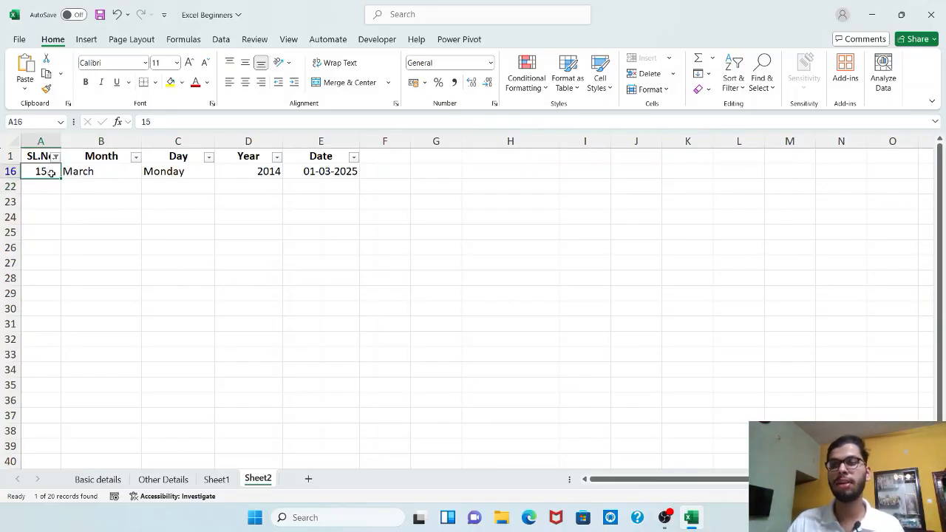
{"action": "left_click", "coordinate": [47, 187]}
{"action": "left_click", "coordinate": [45, 173]}
{"action": "left_click_drag", "start_coordinate": [45, 173], "coordinate": [306, 178]}
{"action": "left_click", "coordinate": [268, 219]}
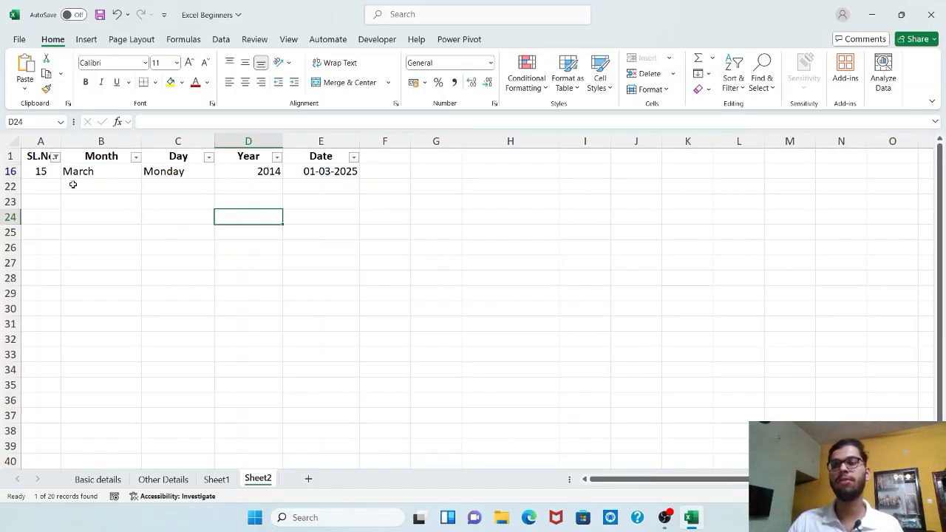
{"action": "left_click", "coordinate": [56, 156]}
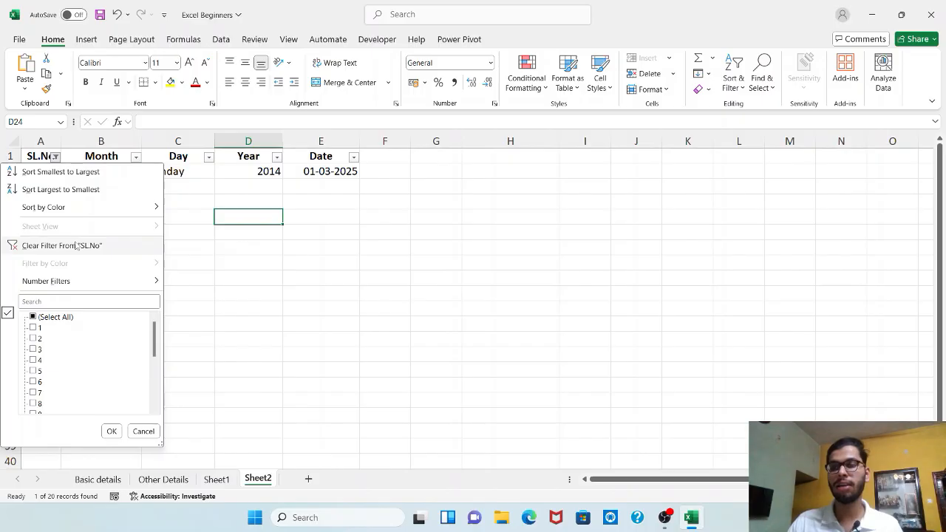
{"action": "left_click", "coordinate": [77, 246]}
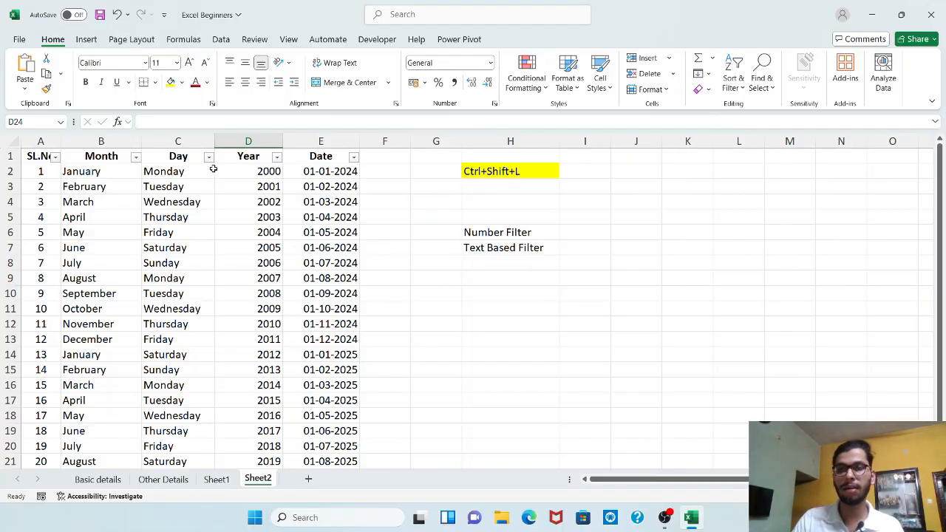
{"action": "left_click", "coordinate": [277, 158]}
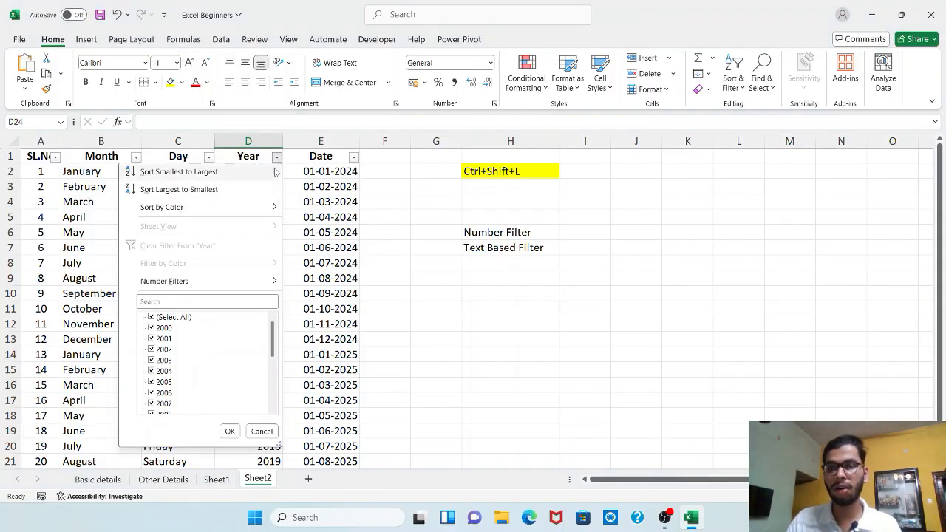
{"action": "mouse_move", "coordinate": [251, 281]}
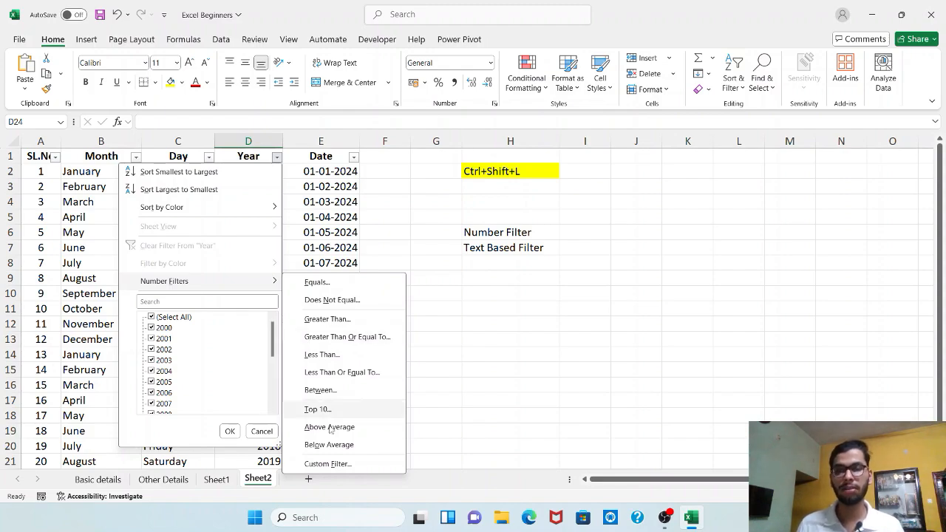
{"action": "left_click", "coordinate": [345, 464]}
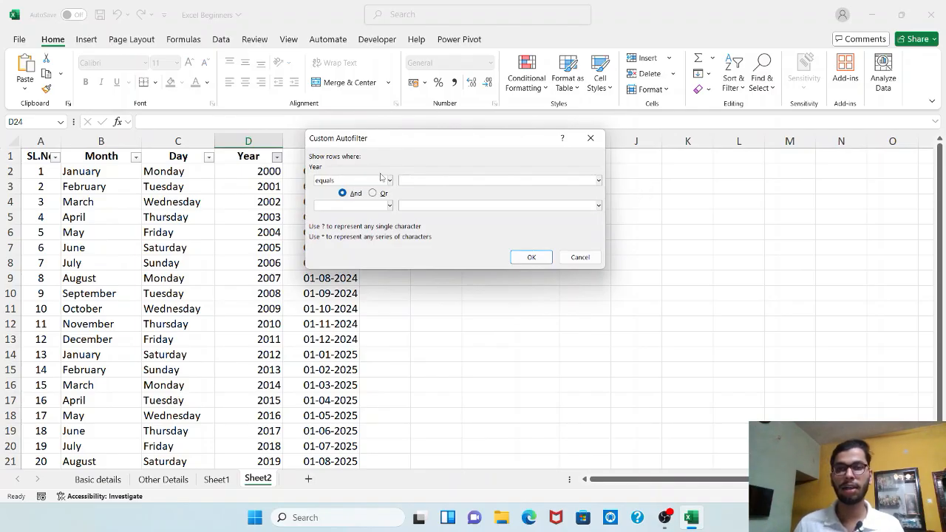
{"action": "left_click", "coordinate": [590, 139]}
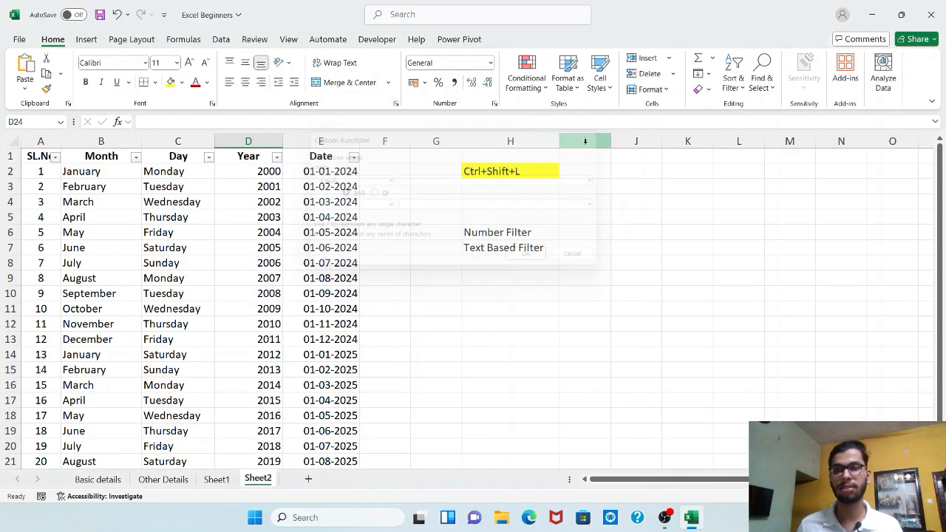
Filter the SL.No column to values greater than 10 and select the first filtered serial number.
{"action": "left_click", "coordinate": [55, 156]}
{"action": "mouse_move", "coordinate": [95, 281]}
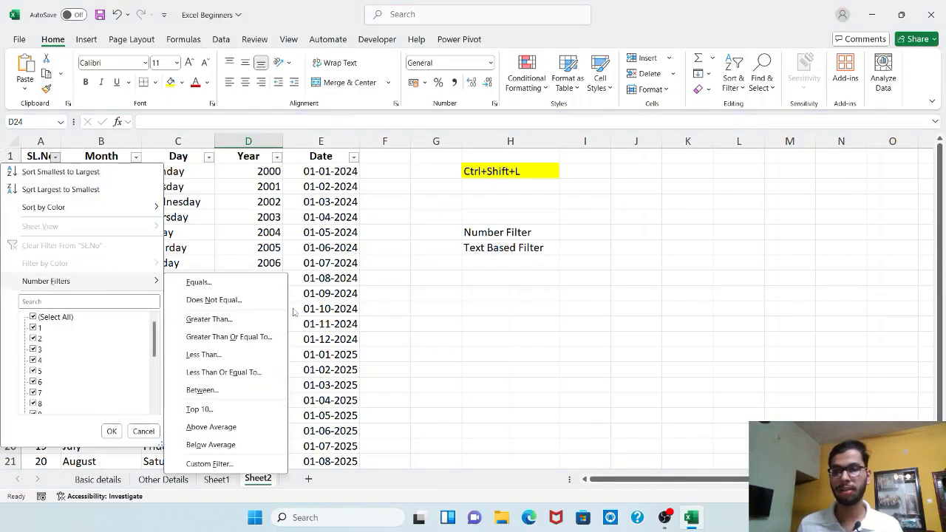
{"action": "left_click", "coordinate": [209, 319]}
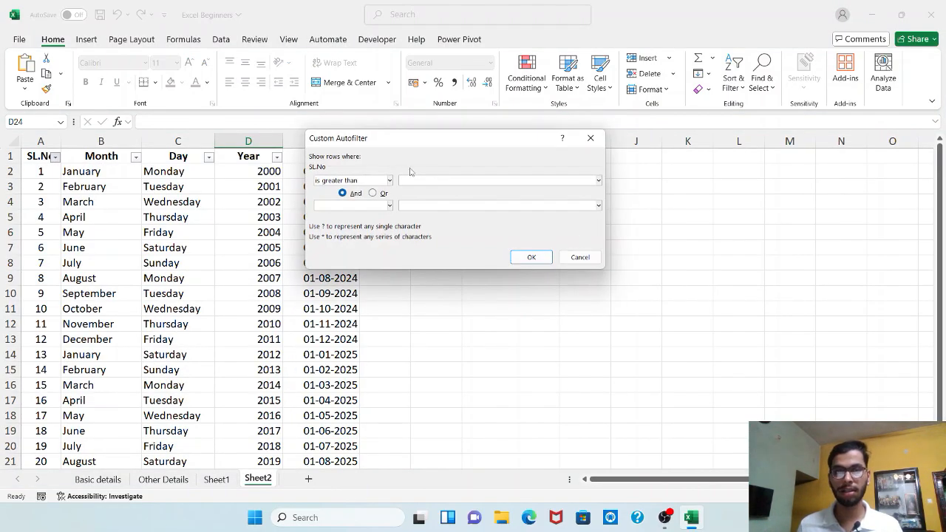
{"action": "type", "text": "10"}
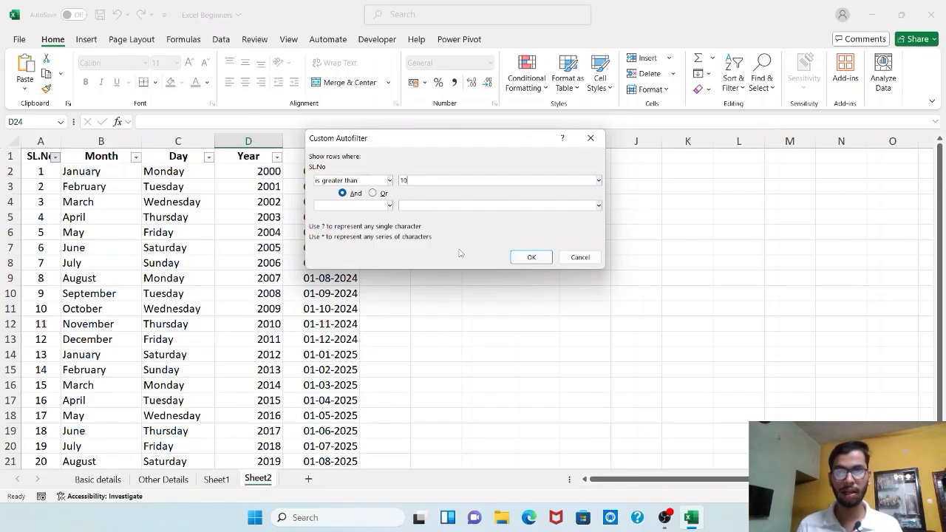
{"action": "left_click", "coordinate": [531, 257]}
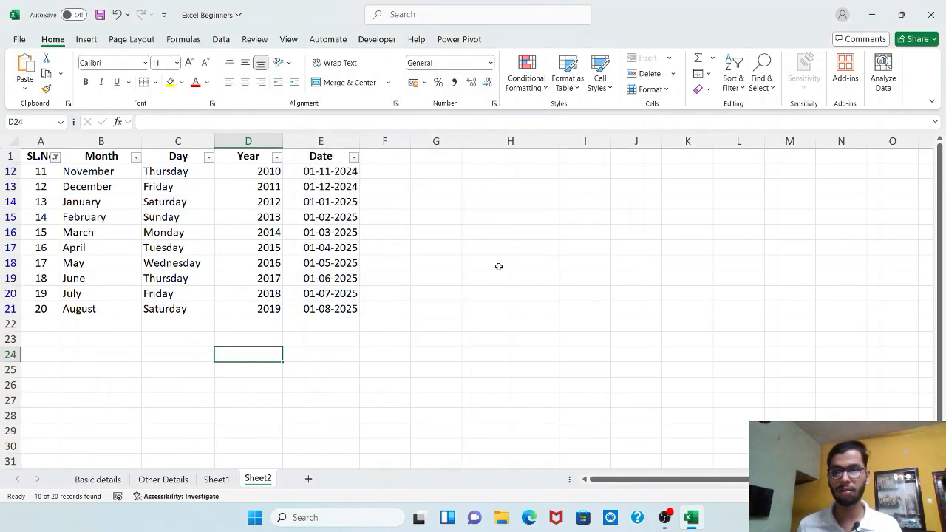
{"action": "left_click", "coordinate": [45, 171]}
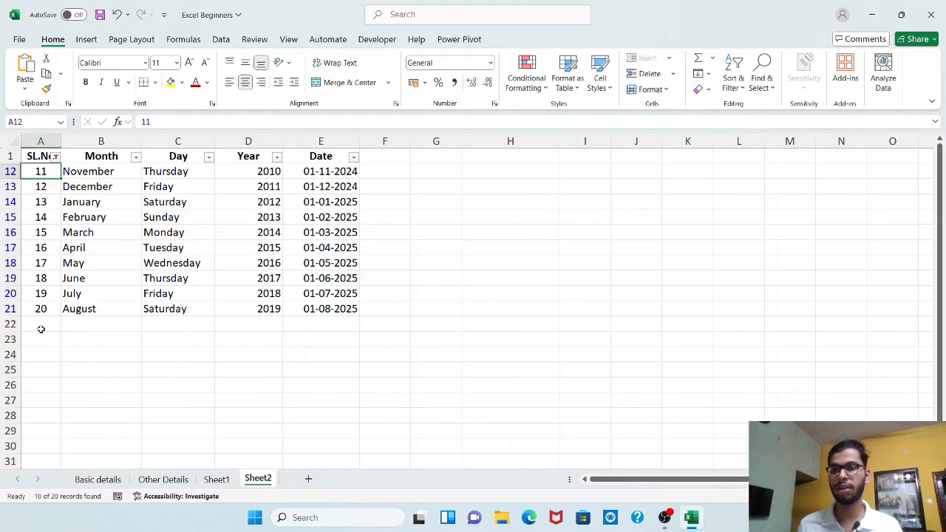
Filter the Year column to values greater than or equal to 2015 and less than or equal to 2018.
{"action": "left_click", "coordinate": [40, 358]}
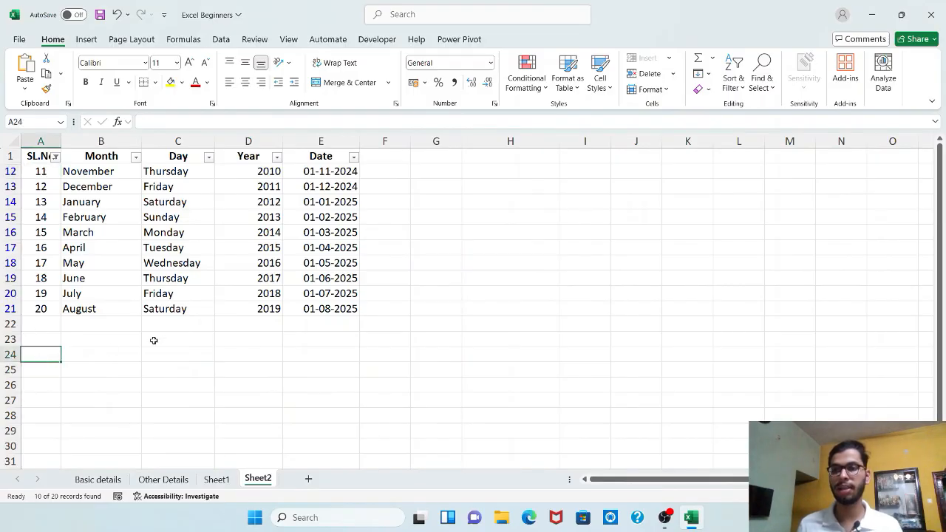
{"action": "left_click", "coordinate": [276, 157]}
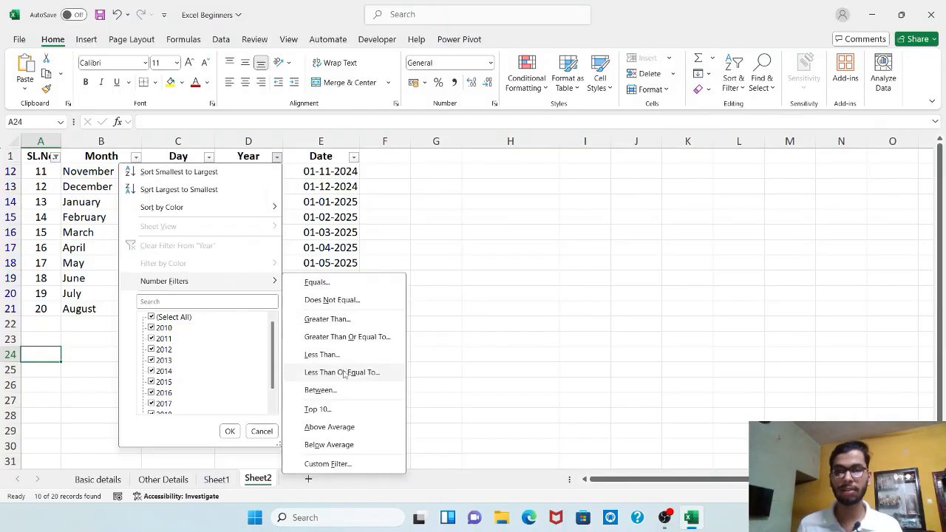
{"action": "left_click", "coordinate": [348, 336]}
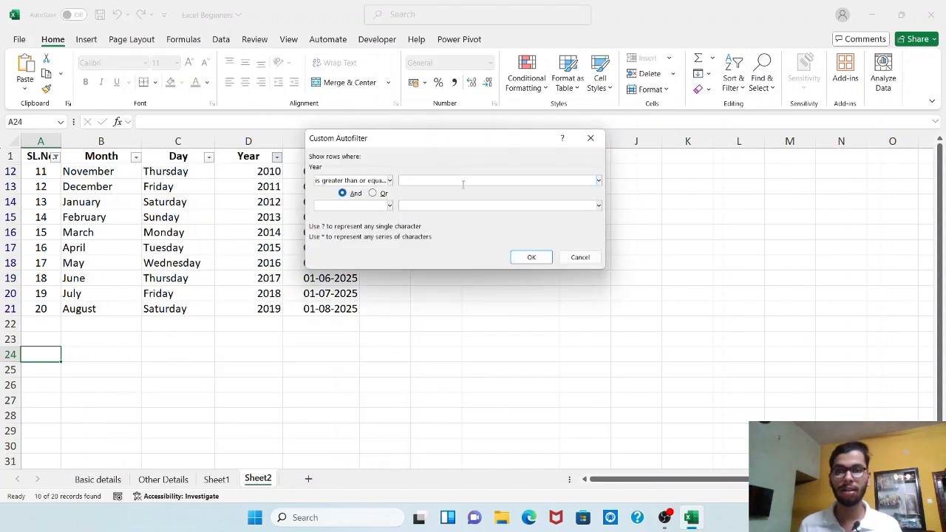
{"action": "type", "text": "2015"}
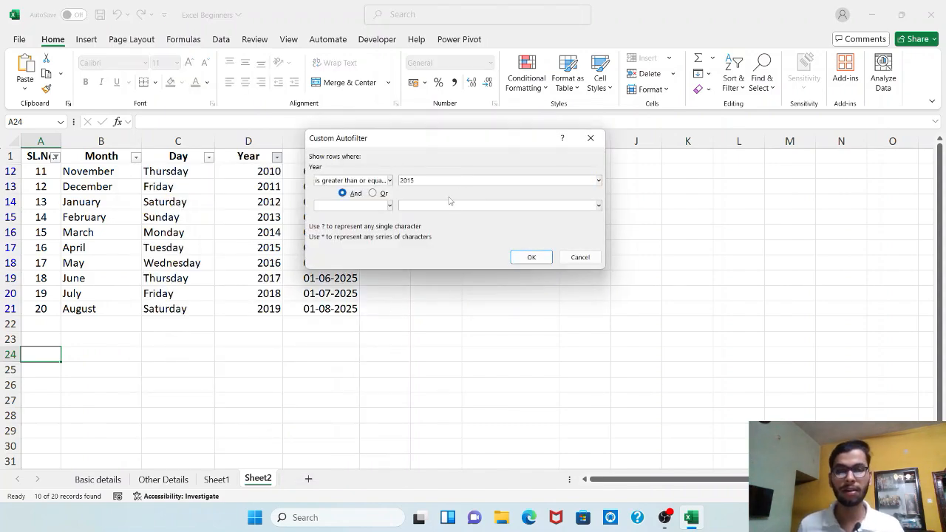
{"action": "left_click", "coordinate": [389, 205]}
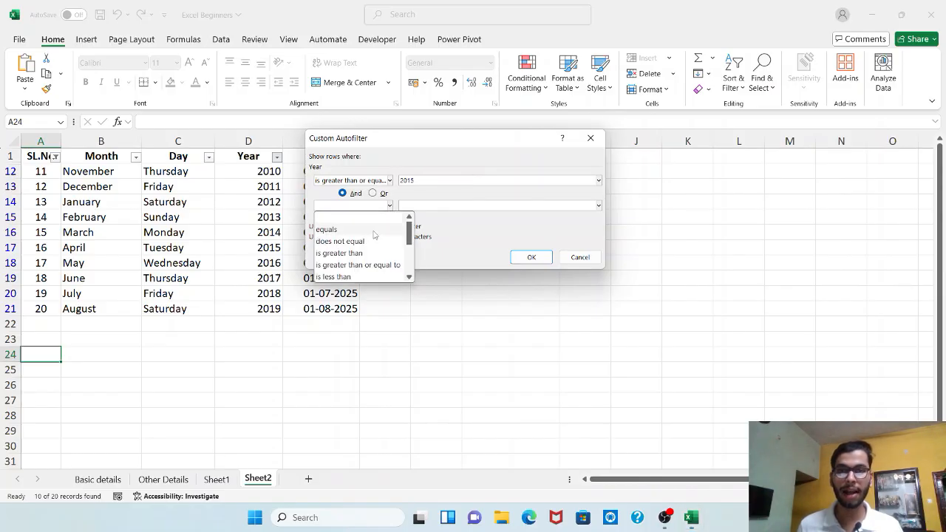
{"action": "scroll", "coordinate": [375, 264], "scroll_direction": "down", "scroll_amount": 1}
{"action": "left_click", "coordinate": [375, 253]}
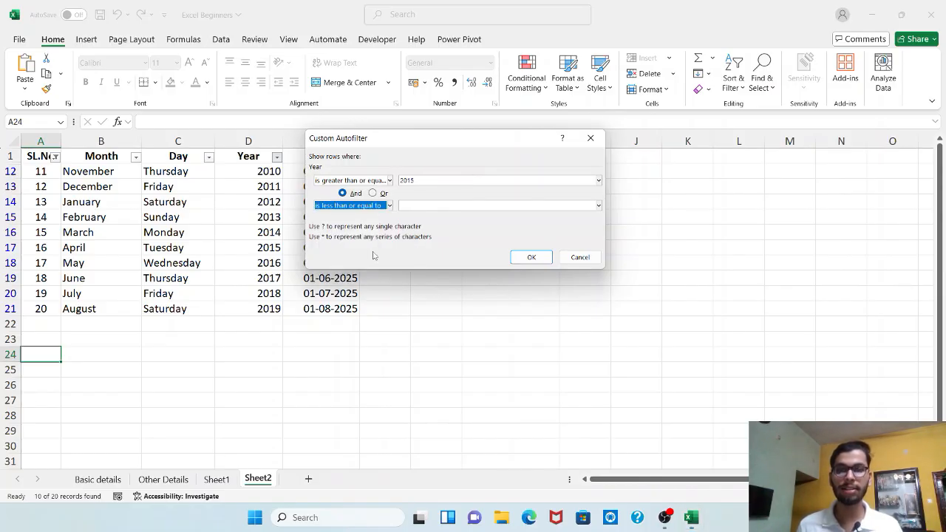
{"action": "left_click", "coordinate": [418, 207]}
{"action": "type", "text": "2018"}
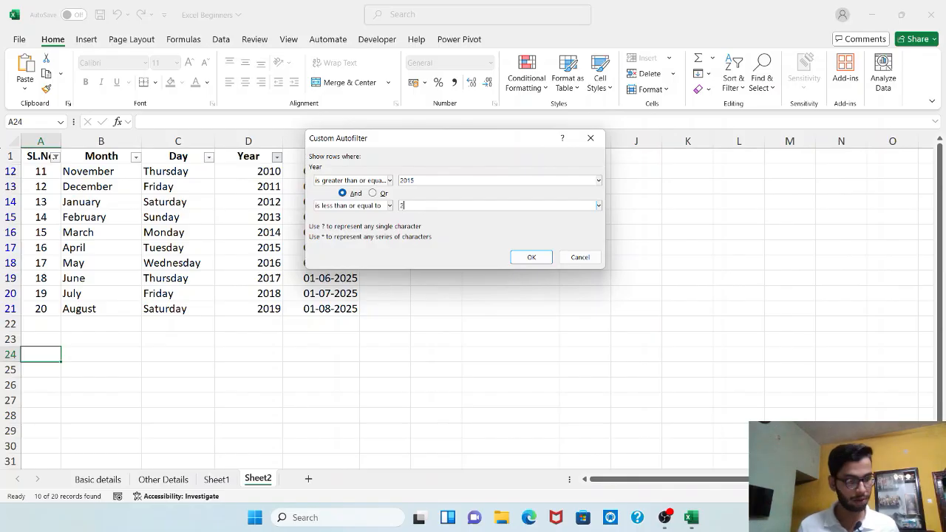
{"action": "left_click", "coordinate": [524, 257]}
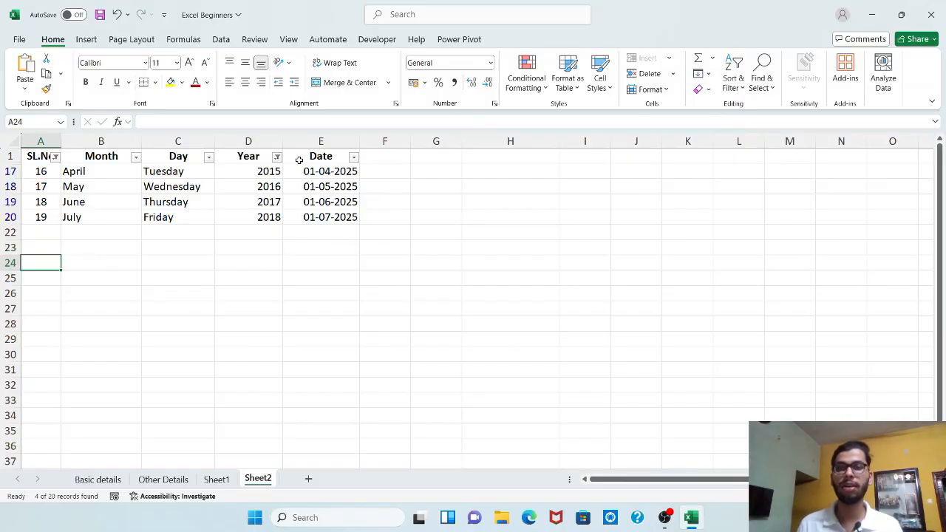
Remove all active filters by turning the header filters off, and turn them on again for the table.
{"action": "left_click", "coordinate": [231, 159]}
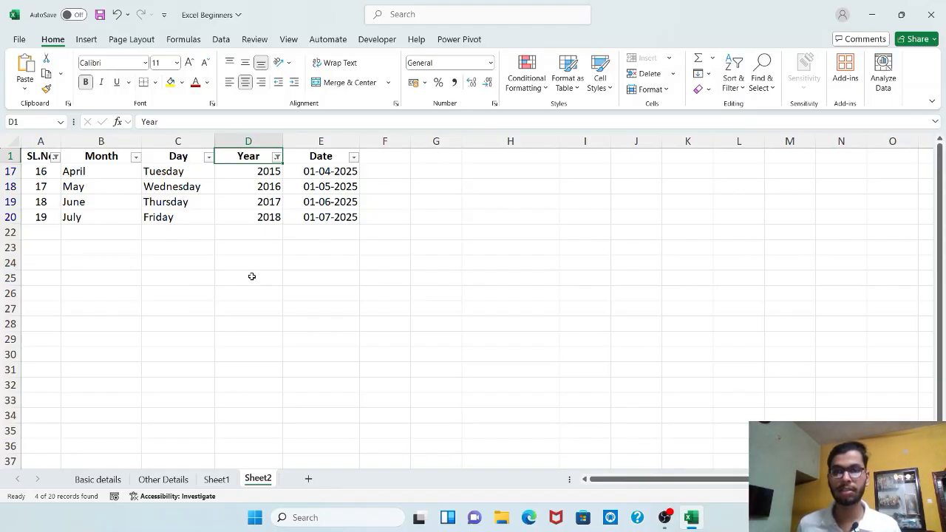
{"action": "key", "text": "ctrl+shift+l"}
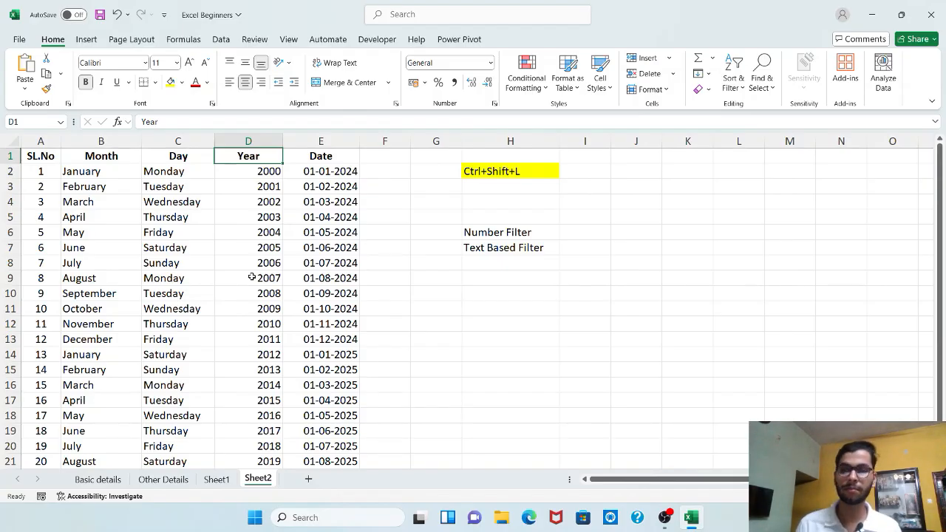
{"action": "scroll", "coordinate": [255, 280], "scroll_direction": "down", "scroll_amount": 3}
{"action": "scroll", "coordinate": [266, 303], "scroll_direction": "up", "scroll_amount": 3}
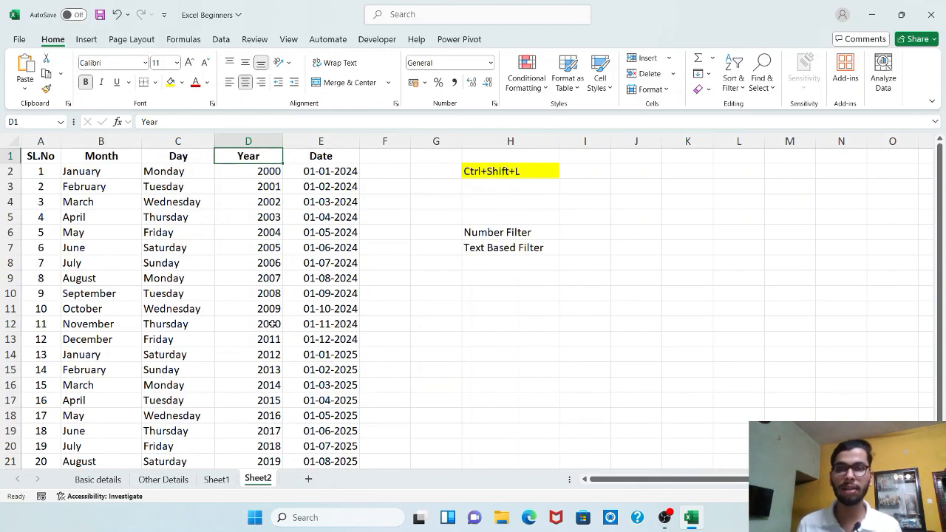
{"action": "key", "text": "ctrl+shift+l"}
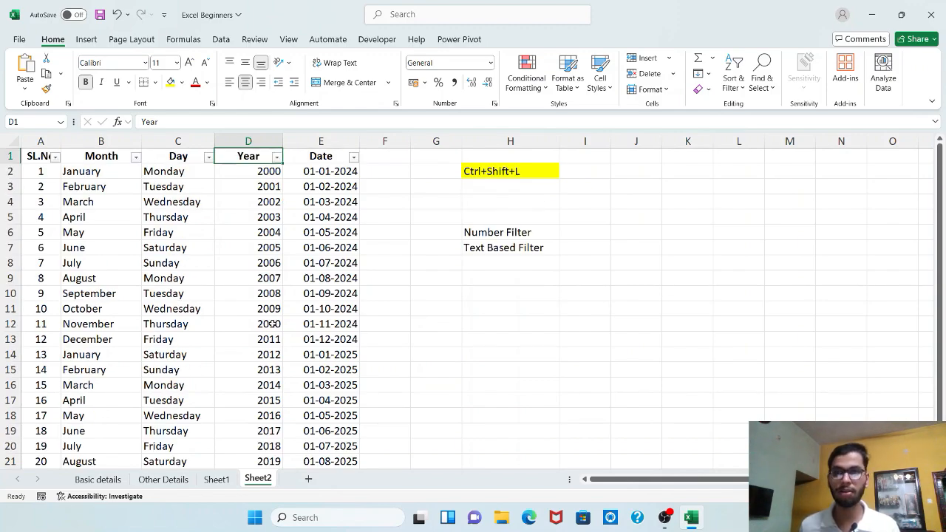
{"action": "left_click", "coordinate": [427, 158]}
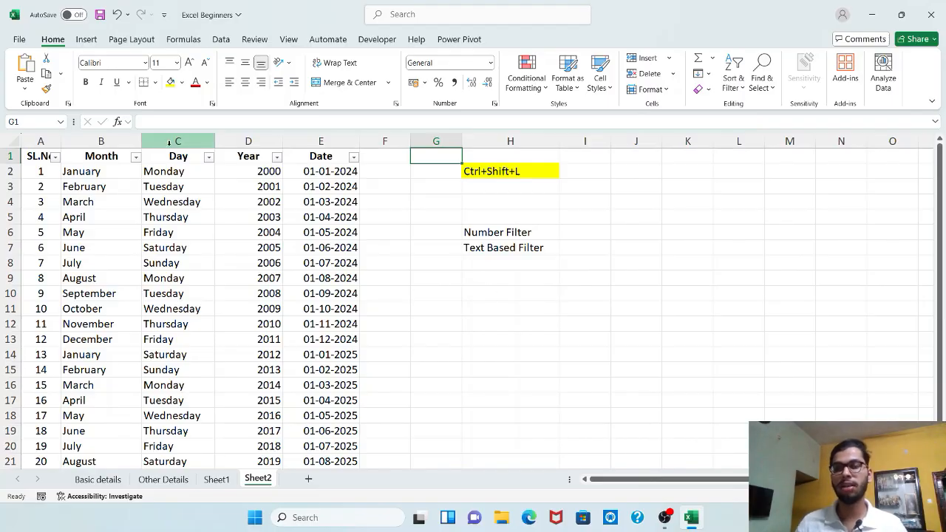
{"action": "left_click", "coordinate": [209, 157]}
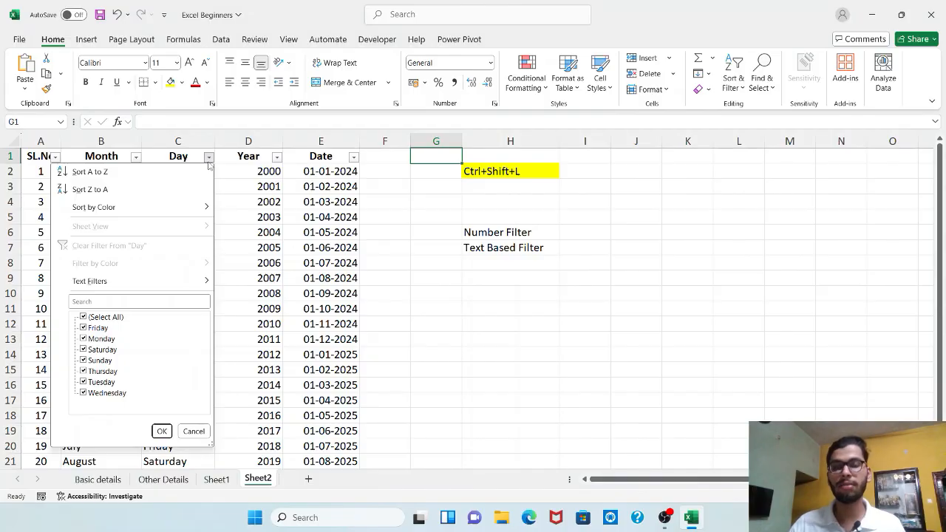
{"action": "left_click", "coordinate": [241, 169]}
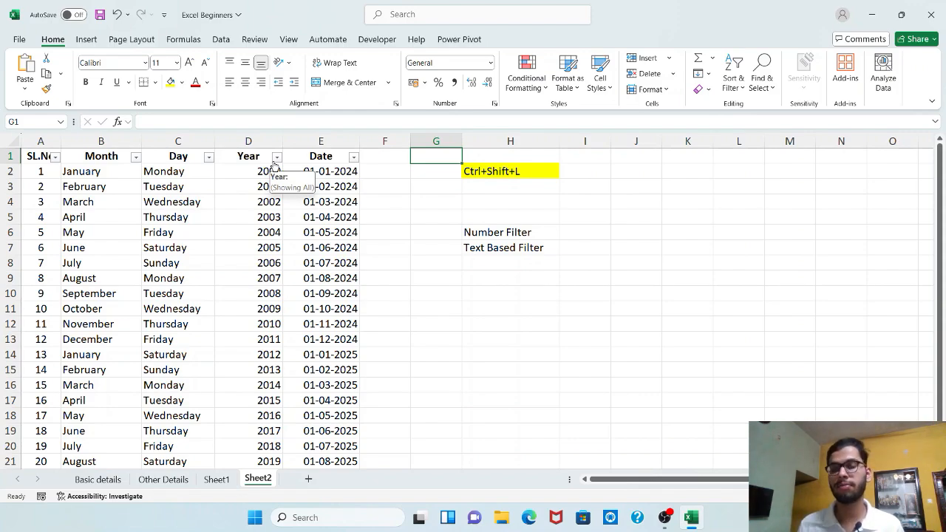
{"action": "scroll", "coordinate": [268, 221], "scroll_direction": "down", "scroll_amount": 7}
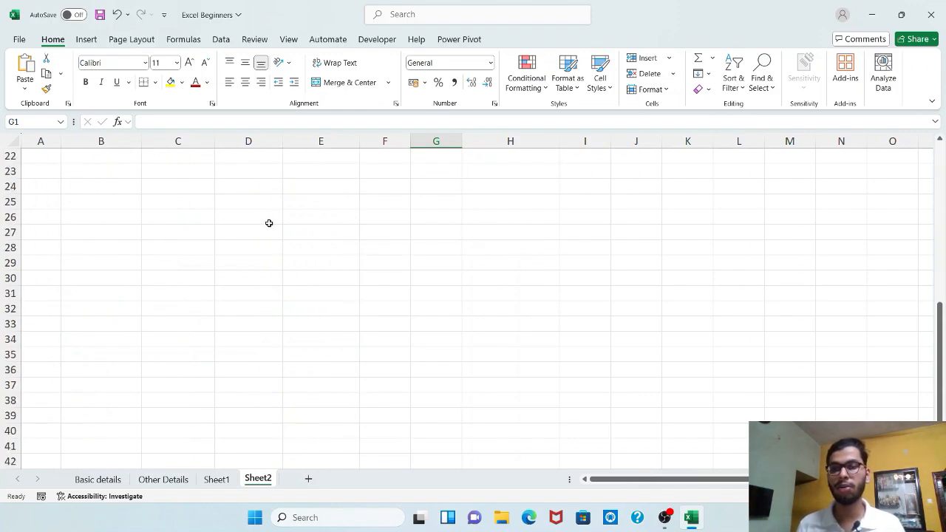
{"action": "scroll", "coordinate": [268, 220], "scroll_direction": "up", "scroll_amount": 7}
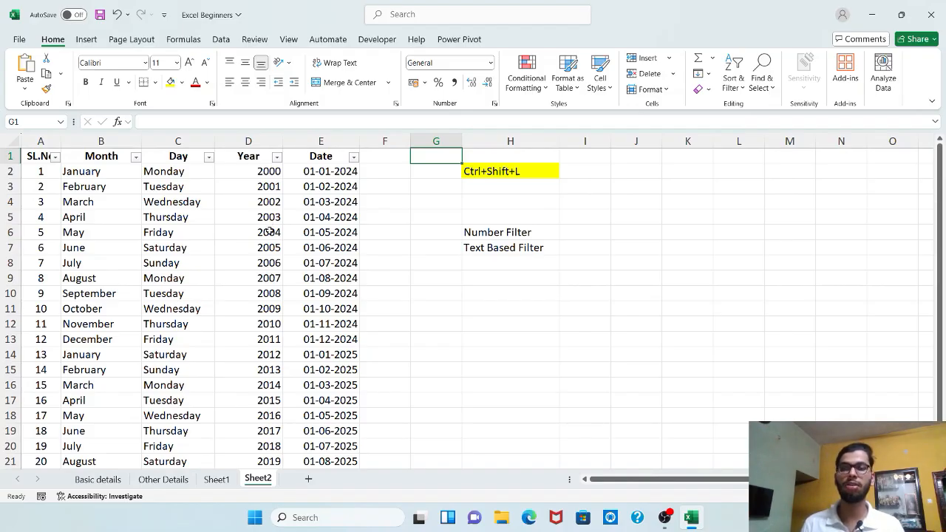
Apply a Begins With text filter to the Day column for the letter M.
{"action": "left_click", "coordinate": [209, 157]}
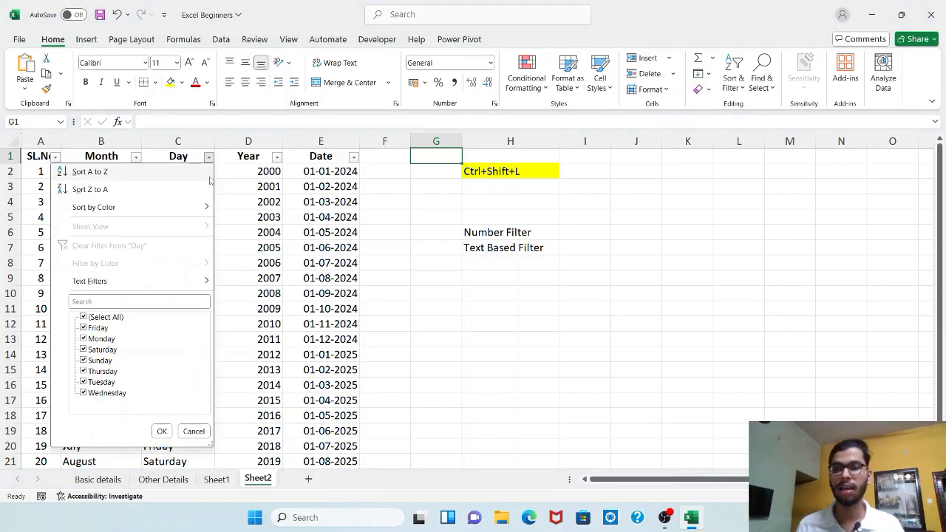
{"action": "mouse_move", "coordinate": [188, 290]}
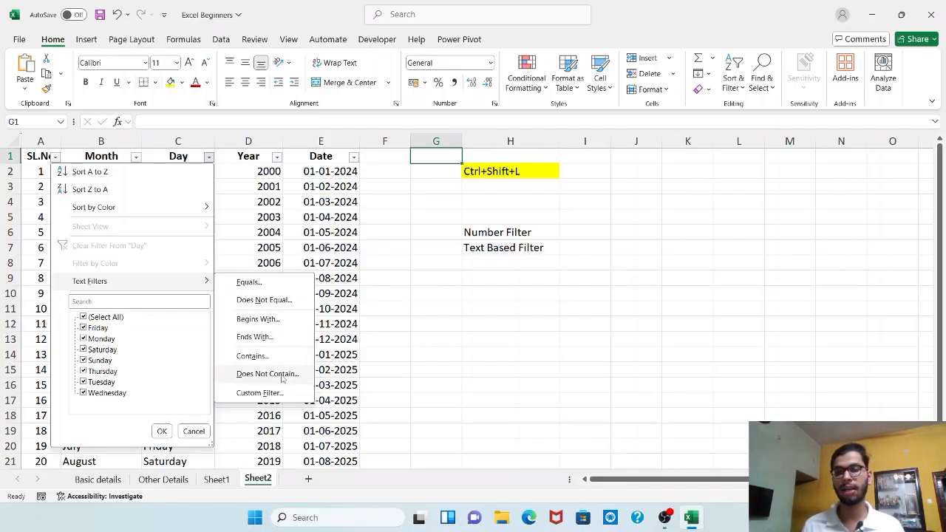
{"action": "left_click", "coordinate": [288, 322]}
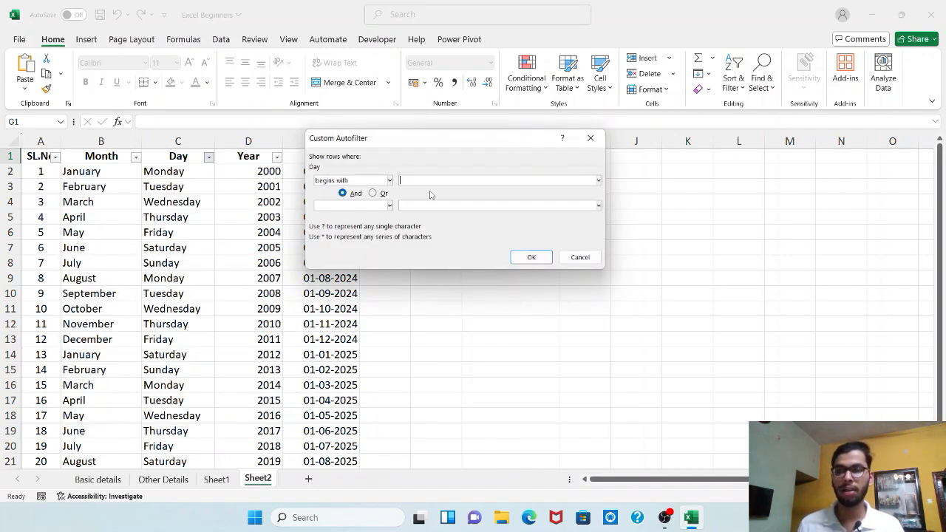
{"action": "type", "text": "M"}
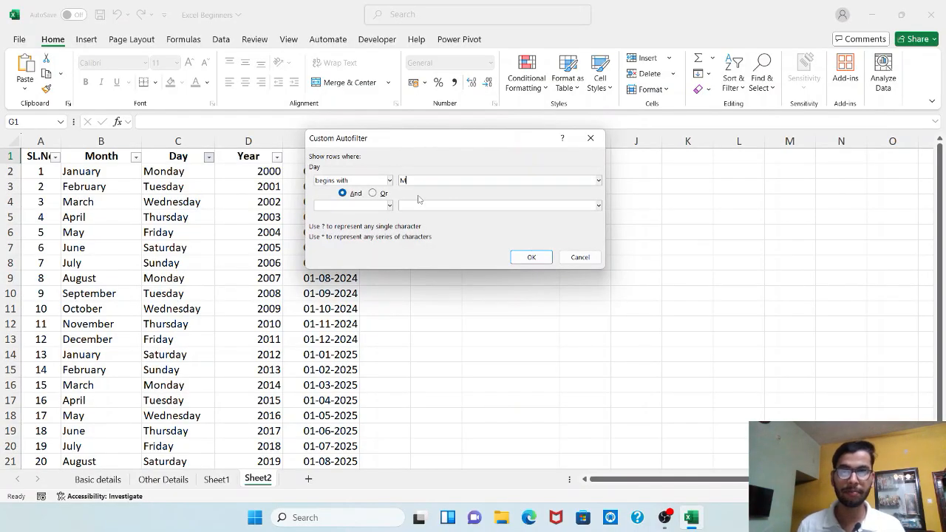
{"action": "left_click", "coordinate": [537, 257]}
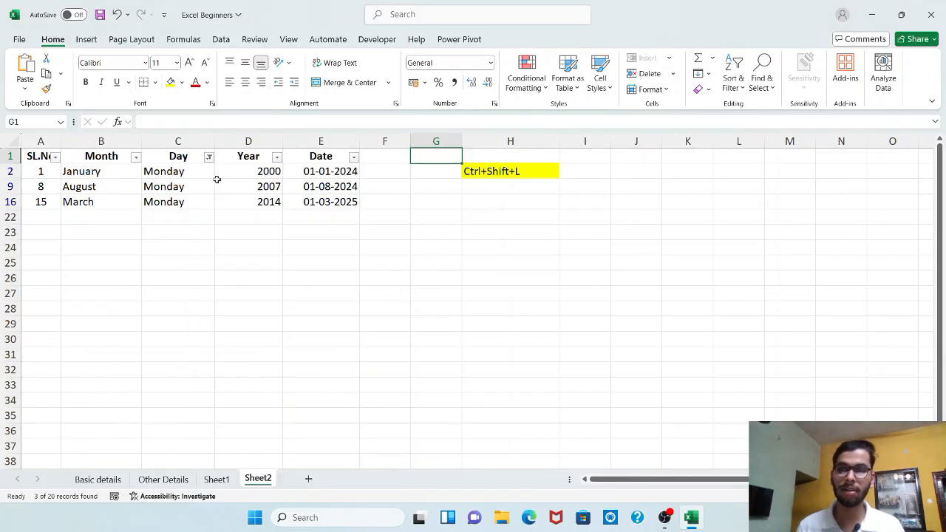
Clear the filter from the Day column and apply a Contains text filter for "nd" to it.
{"action": "left_click", "coordinate": [209, 157]}
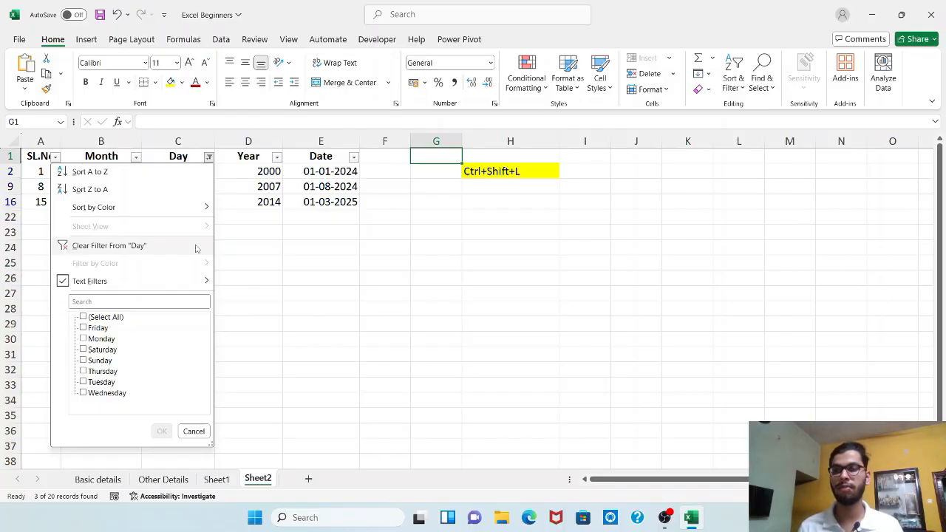
{"action": "left_click", "coordinate": [196, 249]}
{"action": "left_click", "coordinate": [208, 157]}
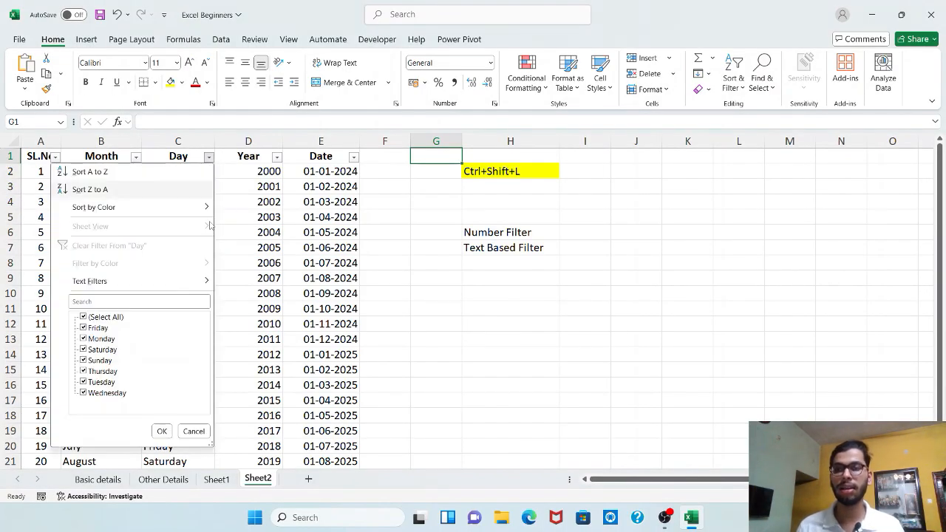
{"action": "mouse_move", "coordinate": [185, 281]}
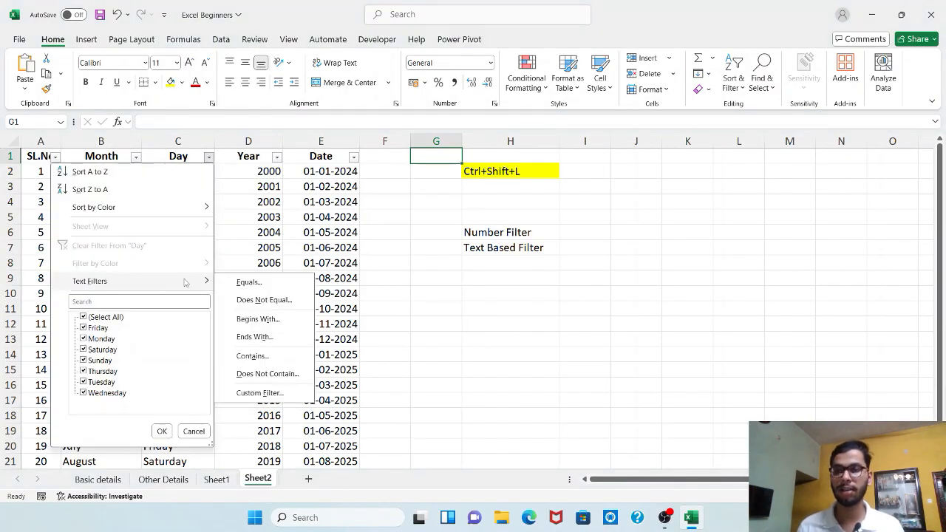
{"action": "left_click", "coordinate": [285, 361]}
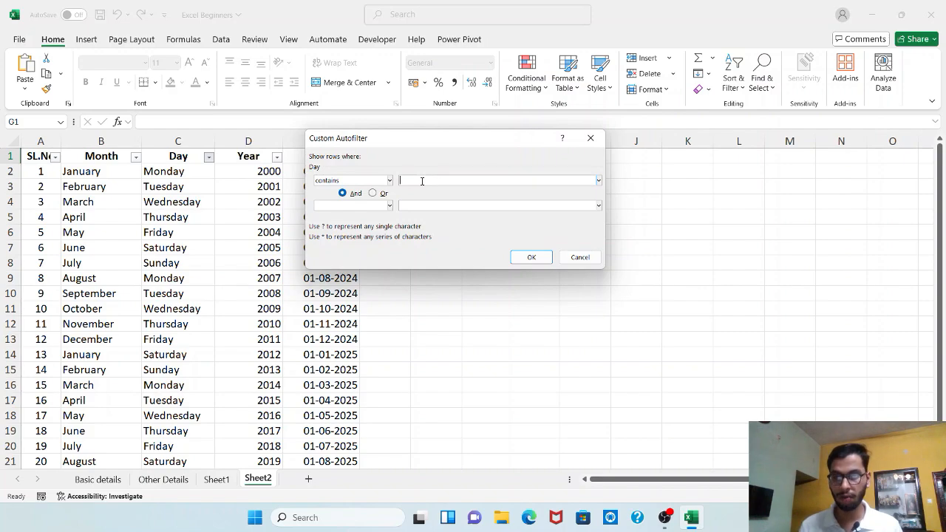
{"action": "type", "text": "und"}
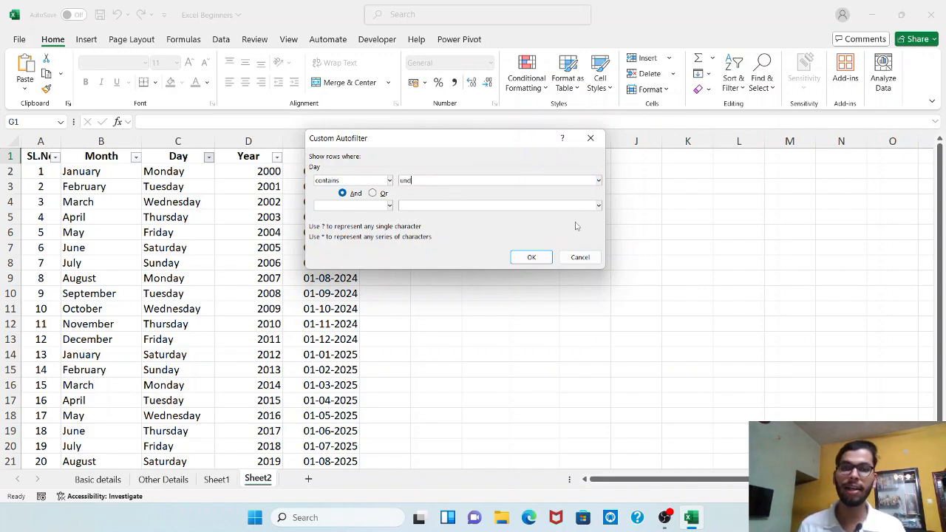
{"action": "left_click_drag", "start_coordinate": [420, 180], "coordinate": [347, 175]}
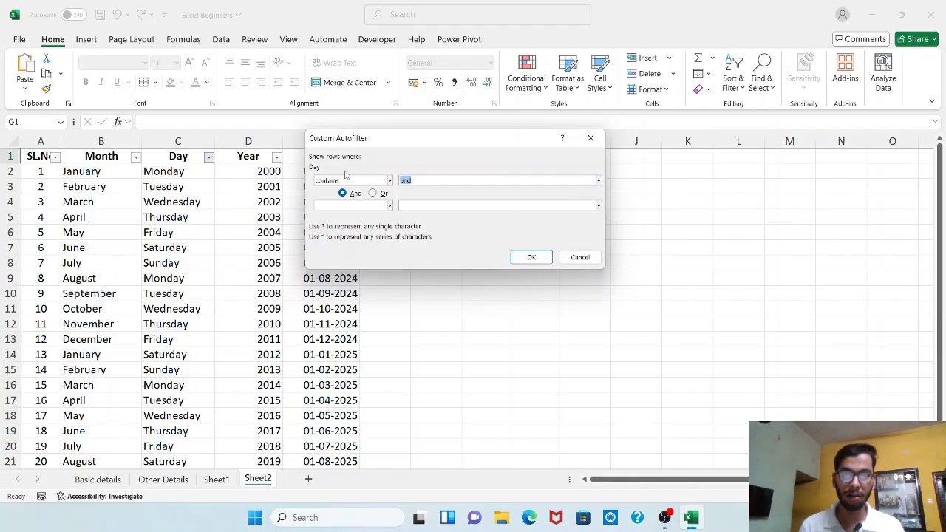
{"action": "type", "text": "nd"}
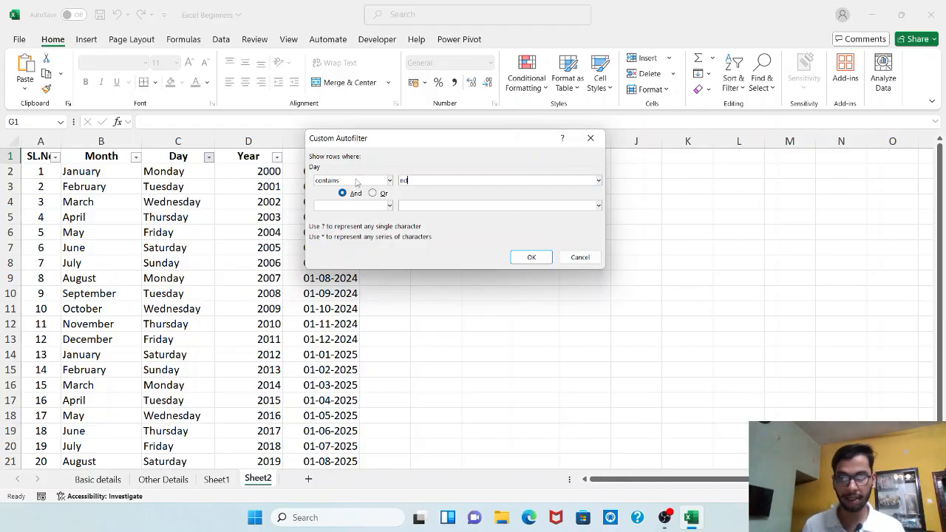
{"action": "left_click", "coordinate": [530, 257]}
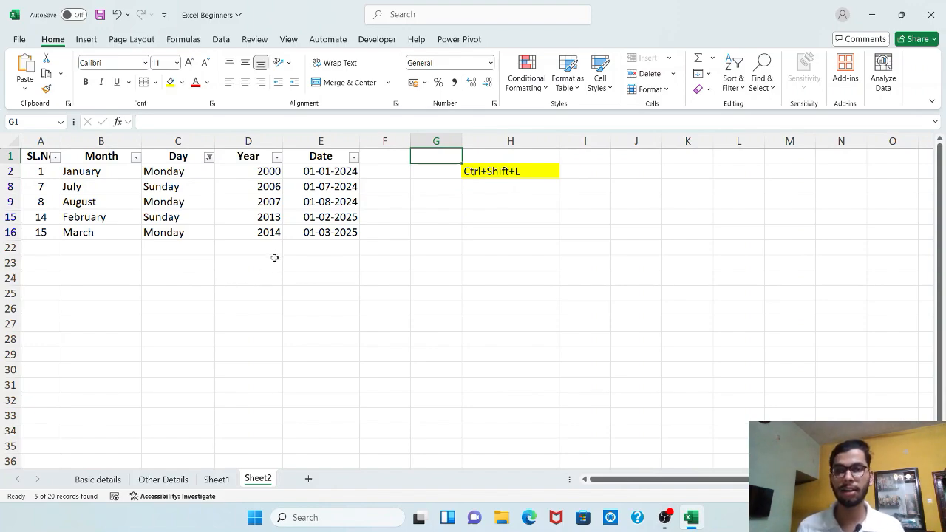
Add a number filter on the Year column for values greater than 2006, keeping the Day filter.
{"action": "left_click", "coordinate": [276, 156]}
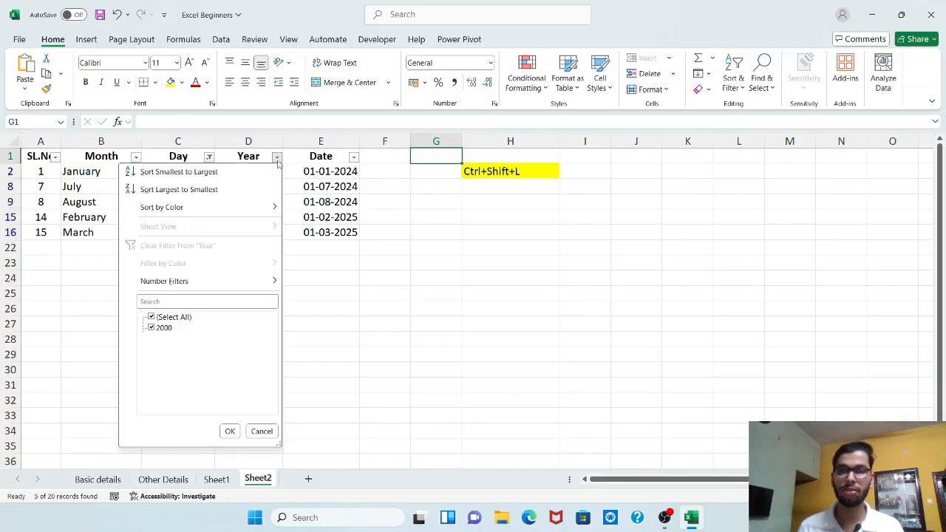
{"action": "mouse_move", "coordinate": [263, 283]}
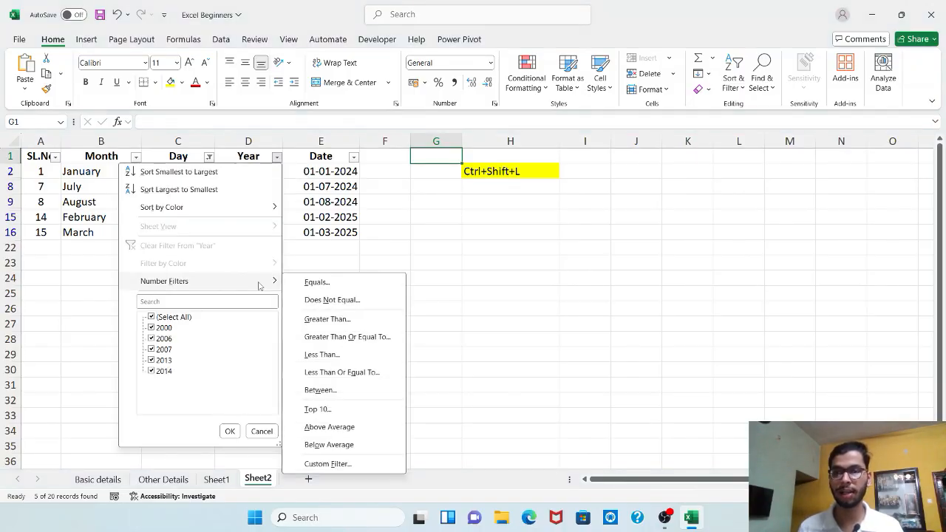
{"action": "left_click", "coordinate": [333, 320]}
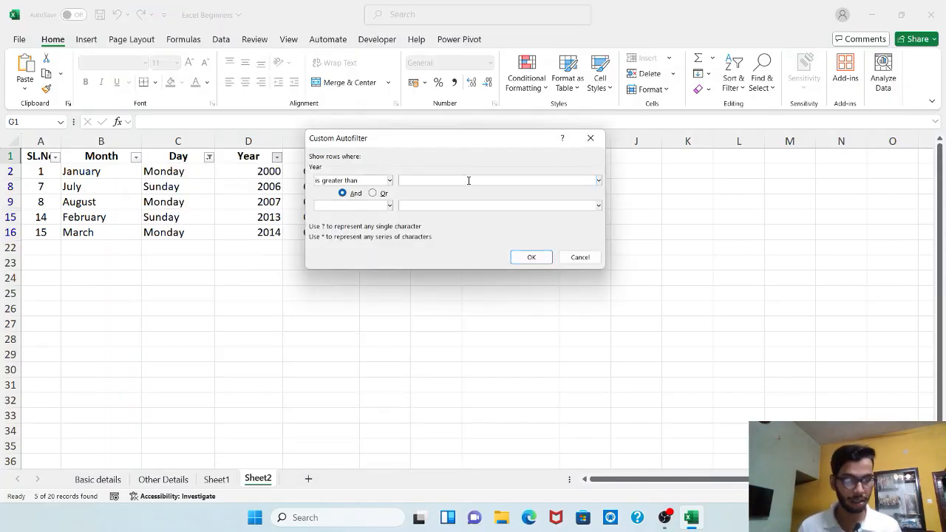
{"action": "type", "text": "2006"}
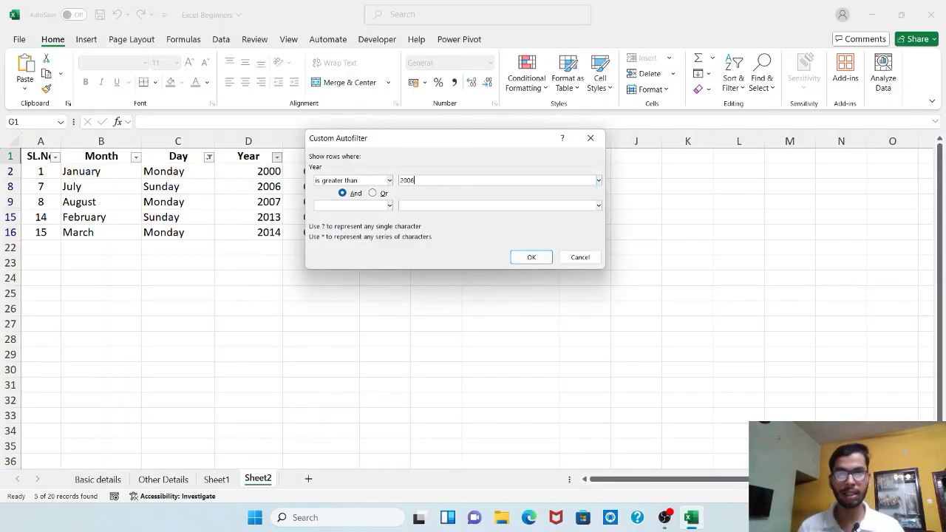
{"action": "left_click", "coordinate": [531, 256]}
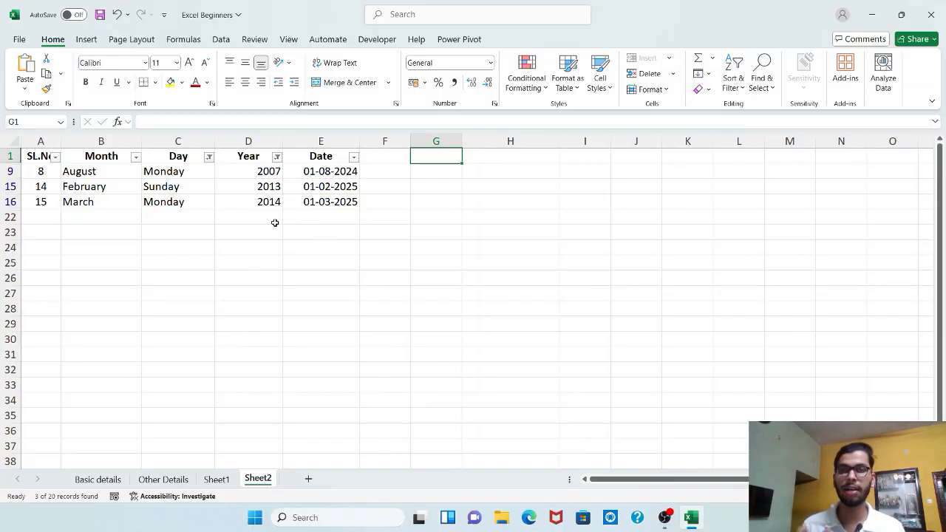
Exclude February from the Month column's filter, keeping the existing Day and Year filters.
{"action": "left_click", "coordinate": [136, 157]}
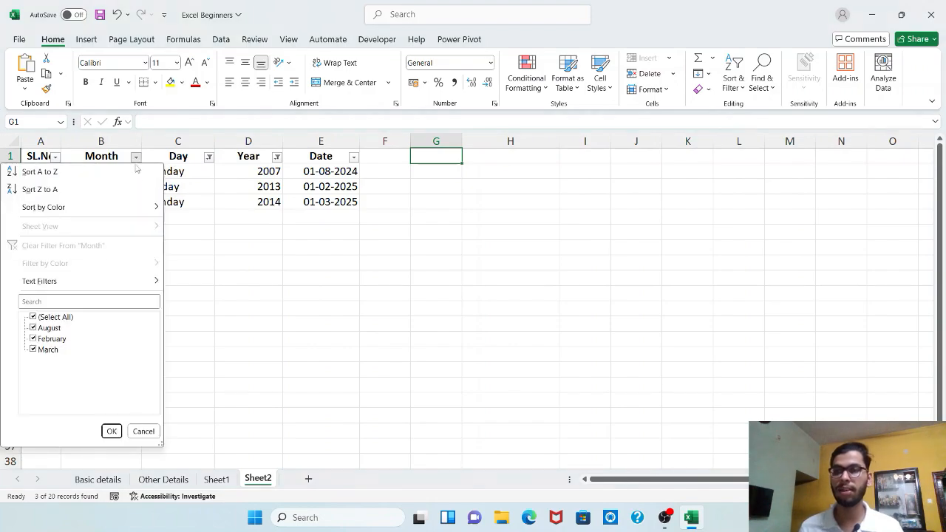
{"action": "left_click", "coordinate": [57, 339]}
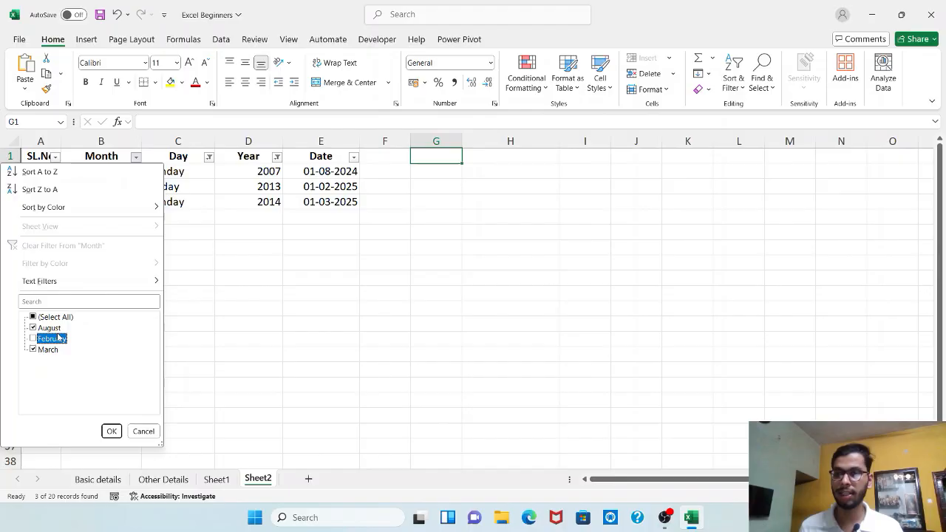
{"action": "left_click", "coordinate": [110, 432]}
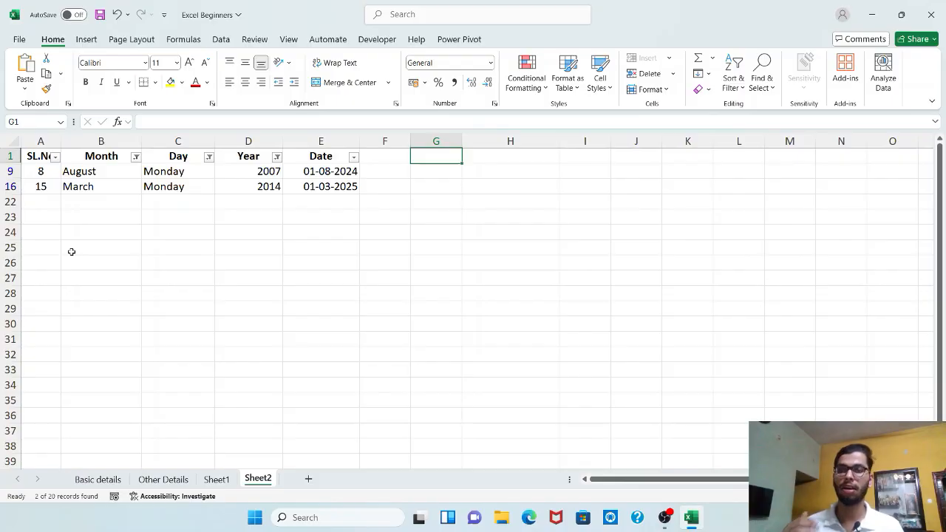
Turn off the table's header filters from the Date header to show every row again.
{"action": "left_click", "coordinate": [329, 158]}
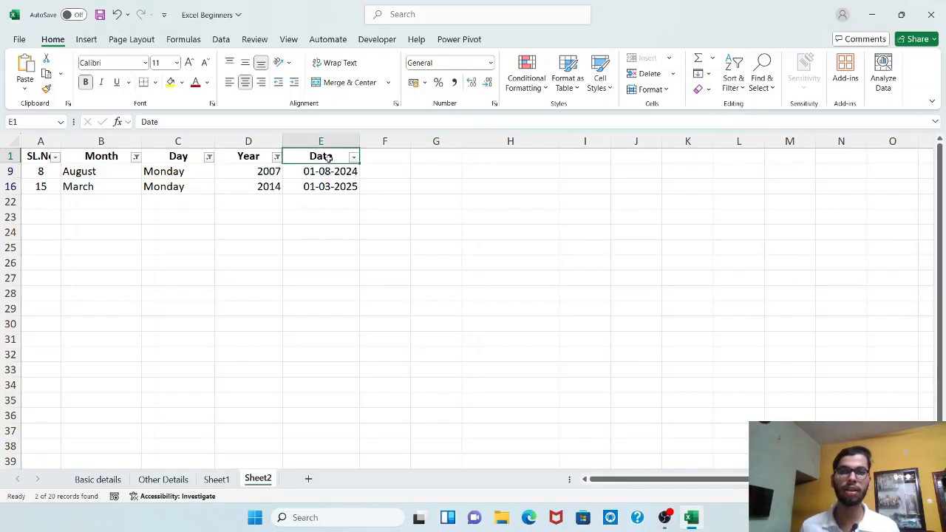
{"action": "key", "text": "ctrl+shift+l"}
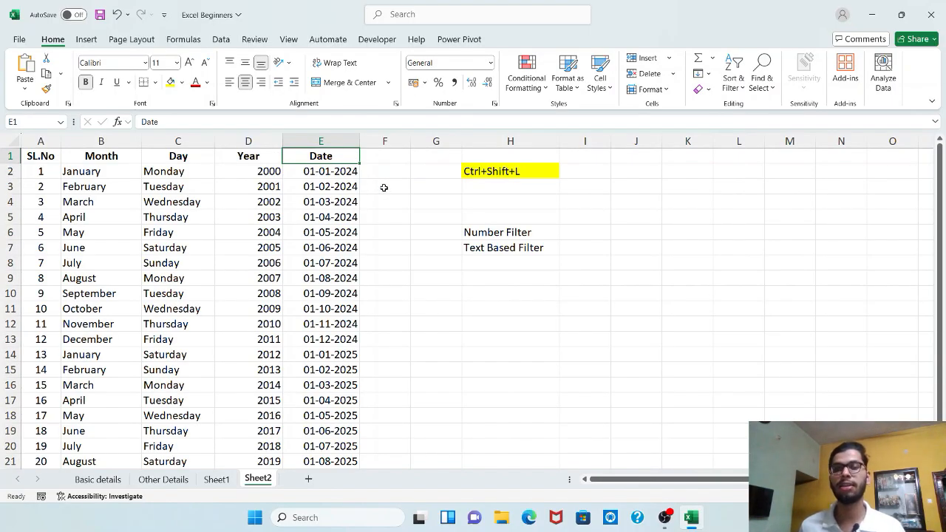
{"action": "scroll", "coordinate": [385, 190], "scroll_direction": "down", "scroll_amount": 5}
{"action": "scroll", "coordinate": [384, 190], "scroll_direction": "up", "scroll_amount": 5}
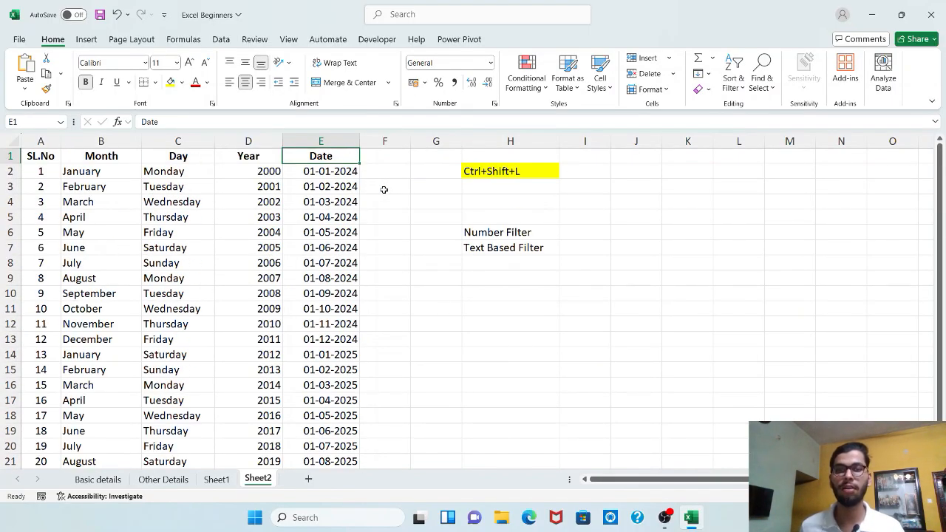